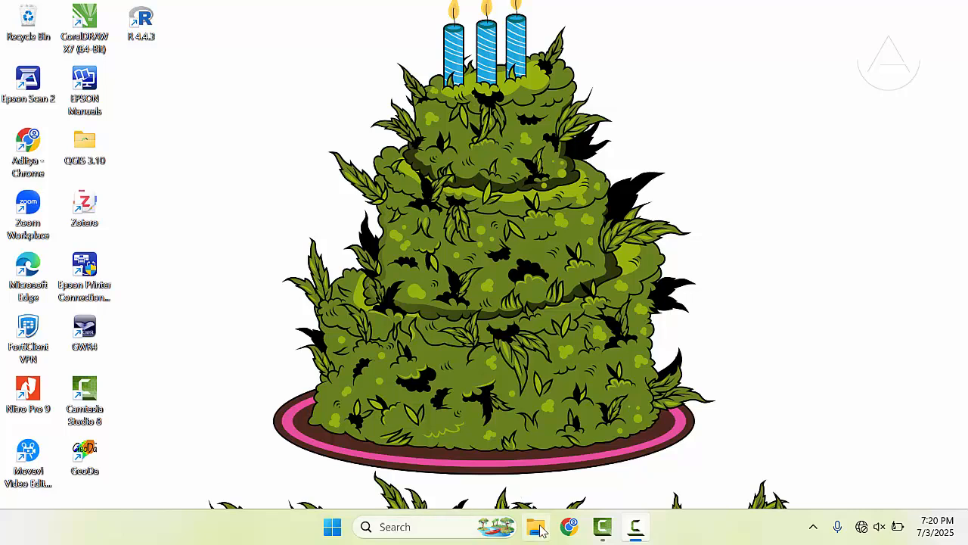
# Step: Search for GeoDa in the system's app search and launch it
pyautogui.click(336, 526)
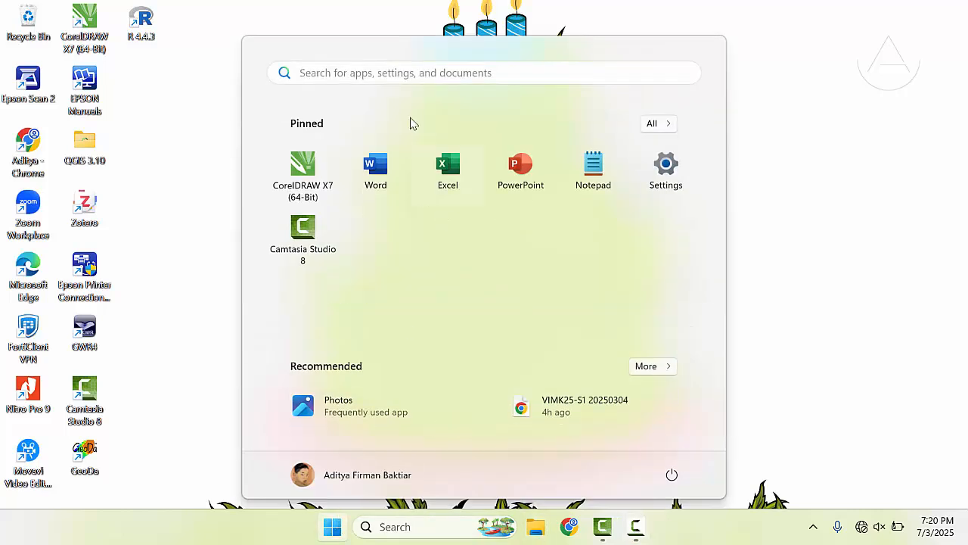
pyautogui.write('geo')
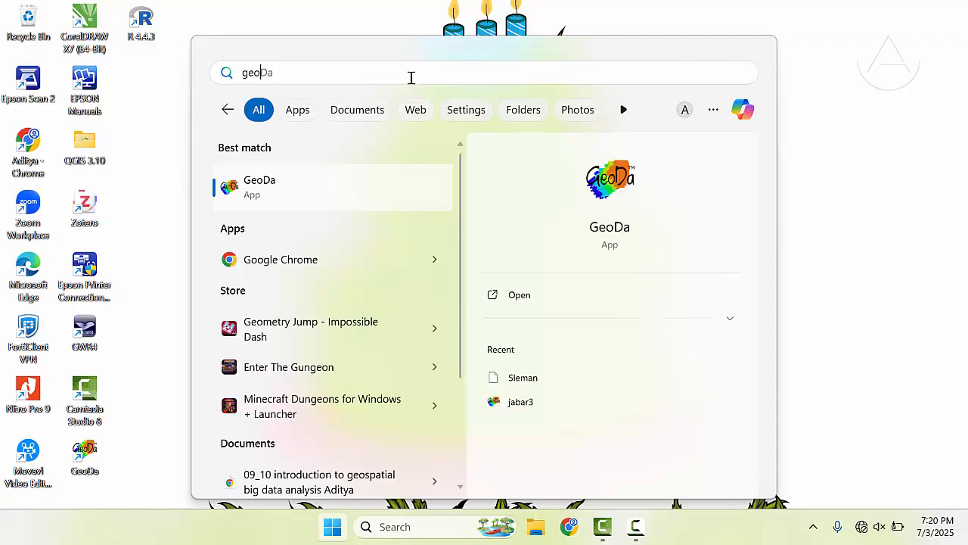
pyautogui.click(357, 182)
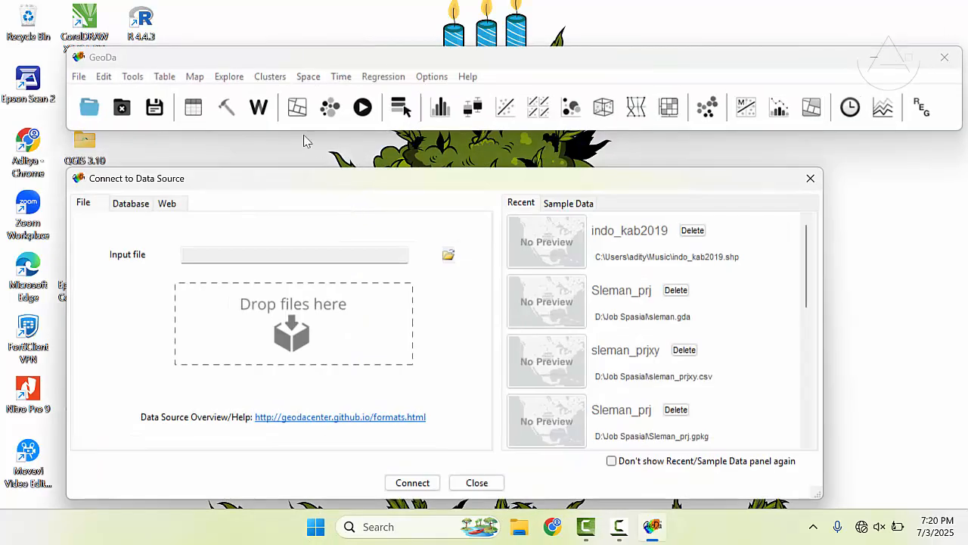
pyautogui.click(545, 265)
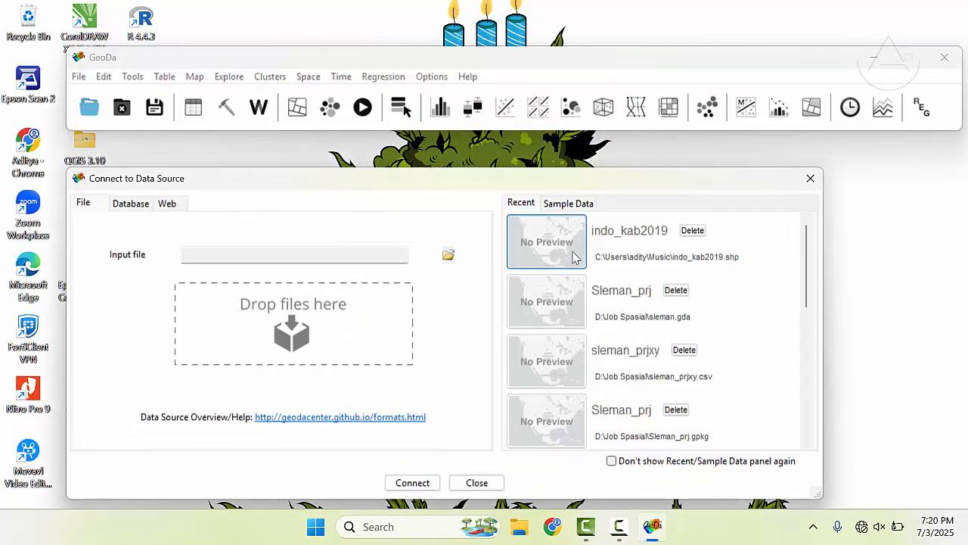
pyautogui.click(490, 132)
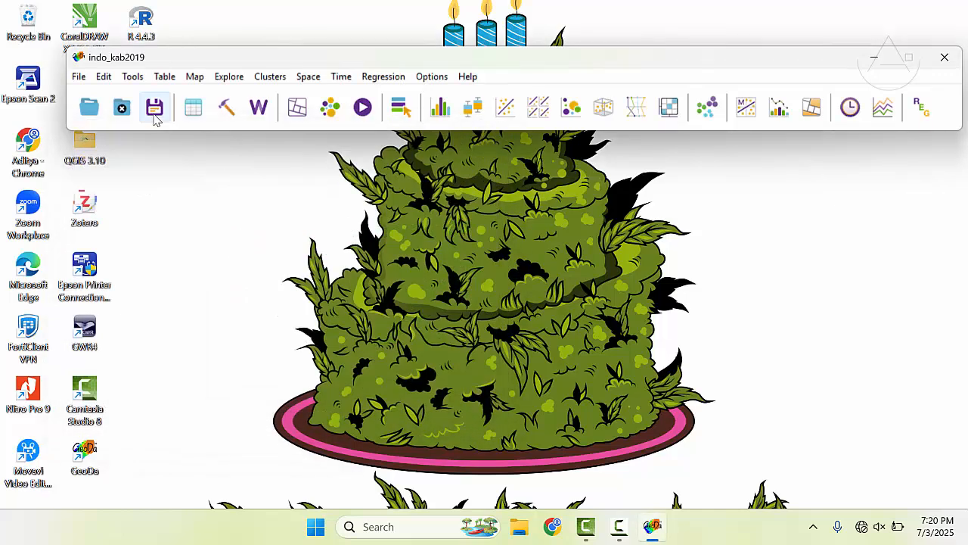
pyautogui.click(97, 112)
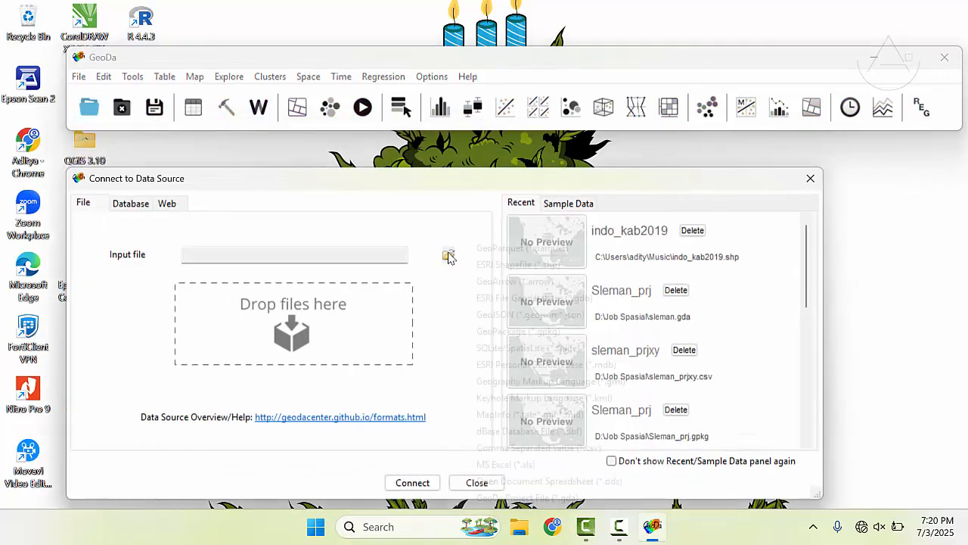
# Step: Load the ESRI Shapefile indo_kab2019.shp from the Music folder as the data source
pyautogui.click(447, 255)
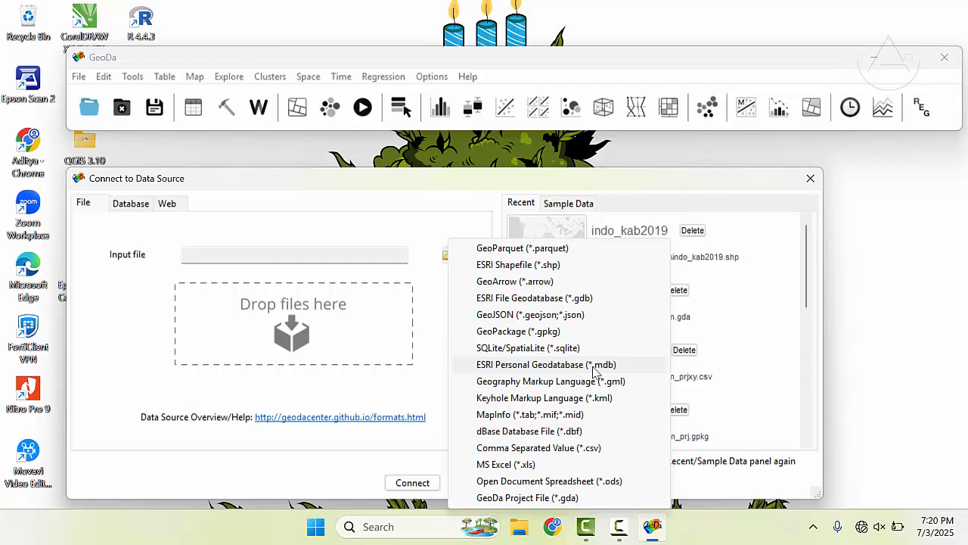
pyautogui.click(565, 264)
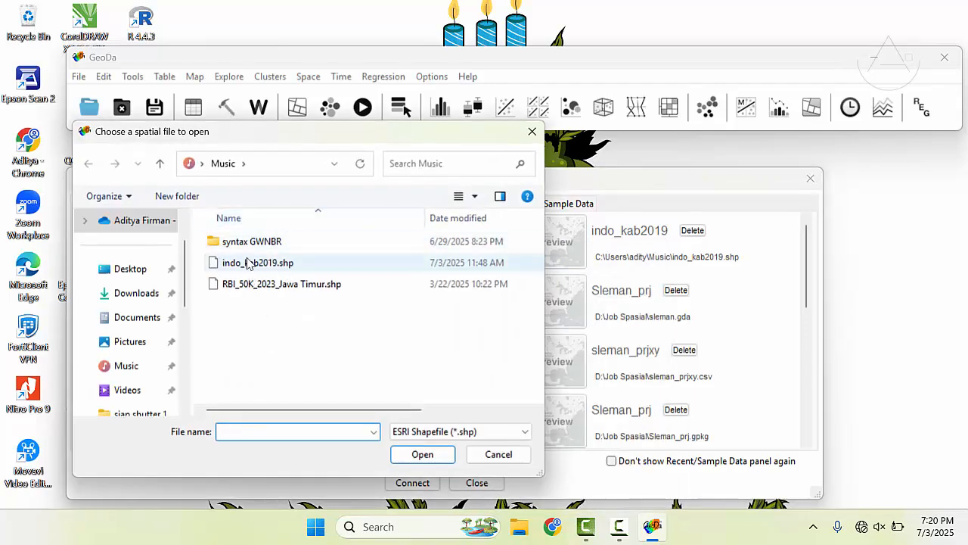
pyautogui.click(249, 263)
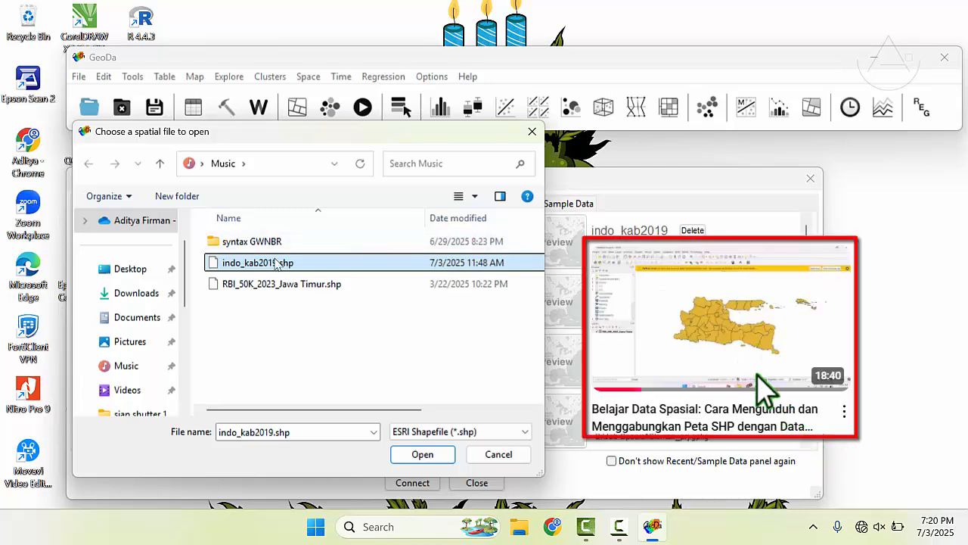
pyautogui.click(422, 455)
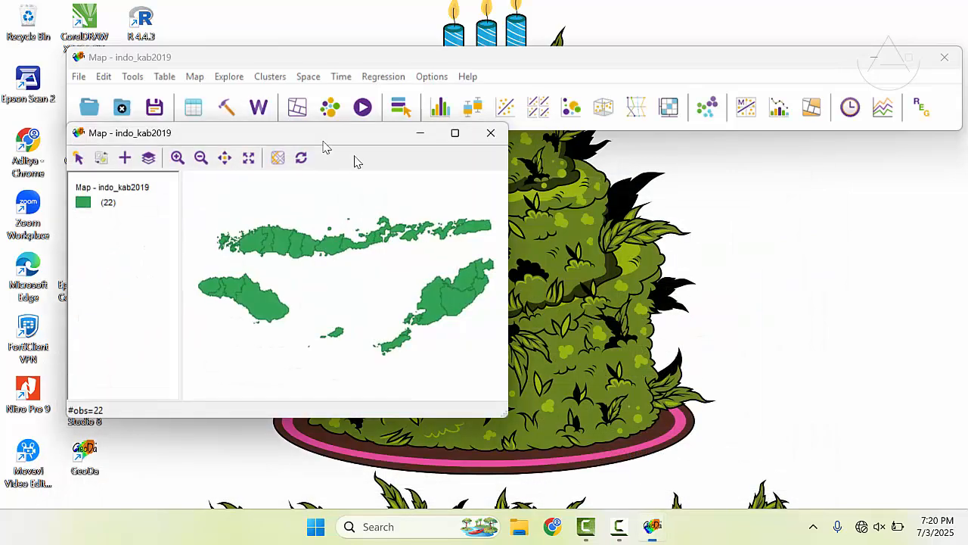
# Step: Bring the map window into view and highlight the isolated island southwest of the large eastern island
pyautogui.click(501, 393)
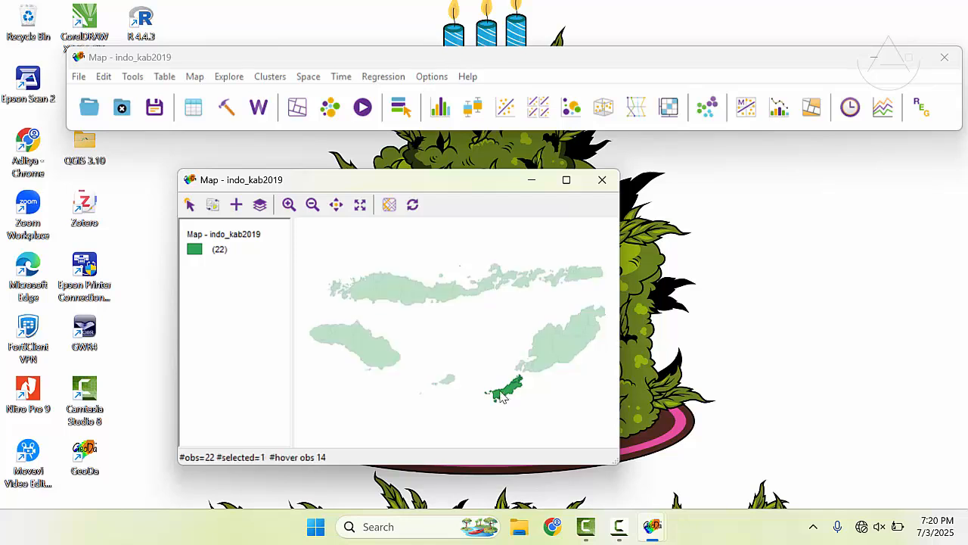
pyautogui.click(502, 394)
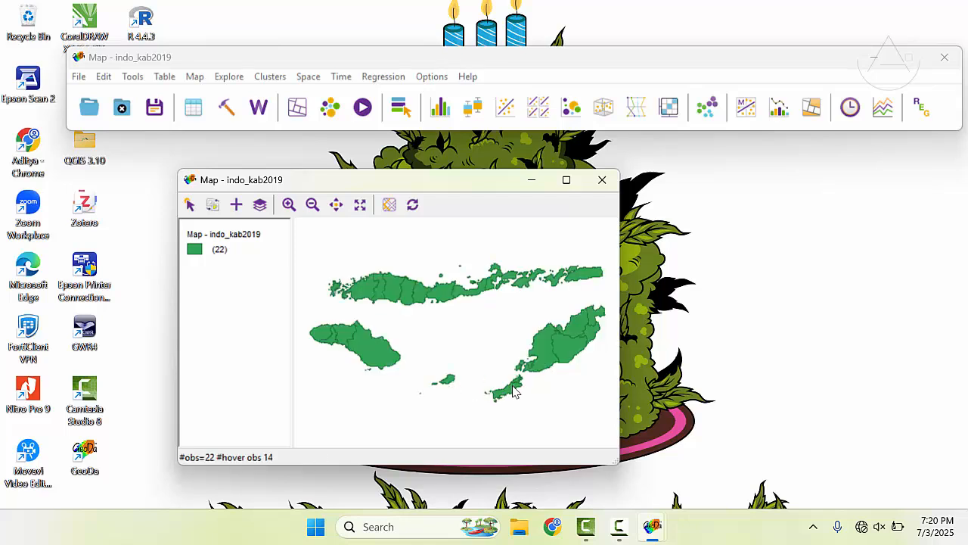
pyautogui.click(512, 394)
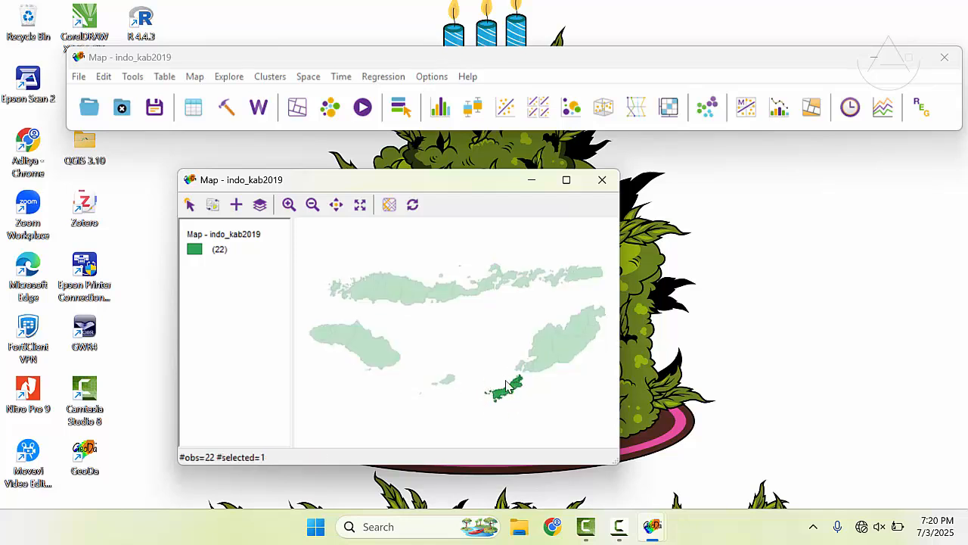
# Step: Start creating a weights file in the Weights Manager with idkab as the ID variable
pyautogui.click(161, 79)
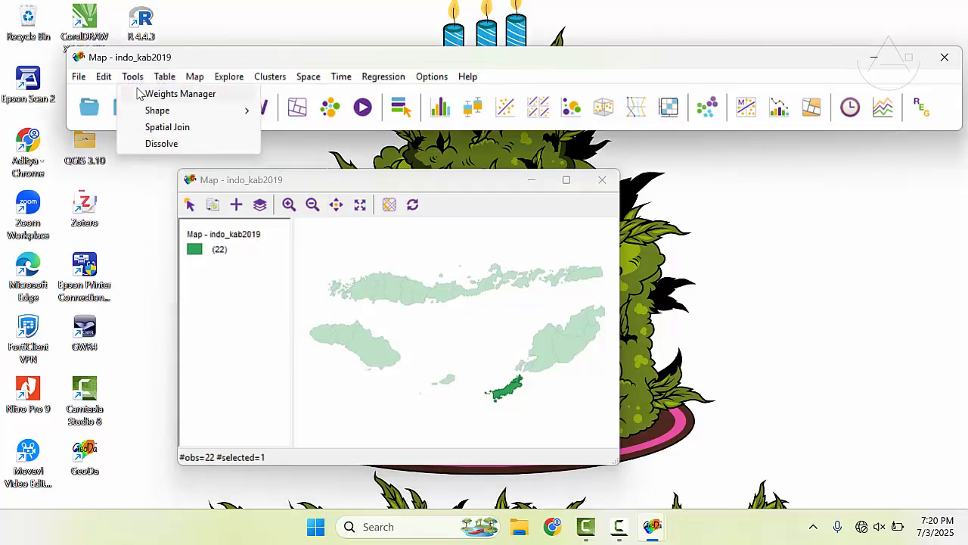
pyautogui.click(140, 93)
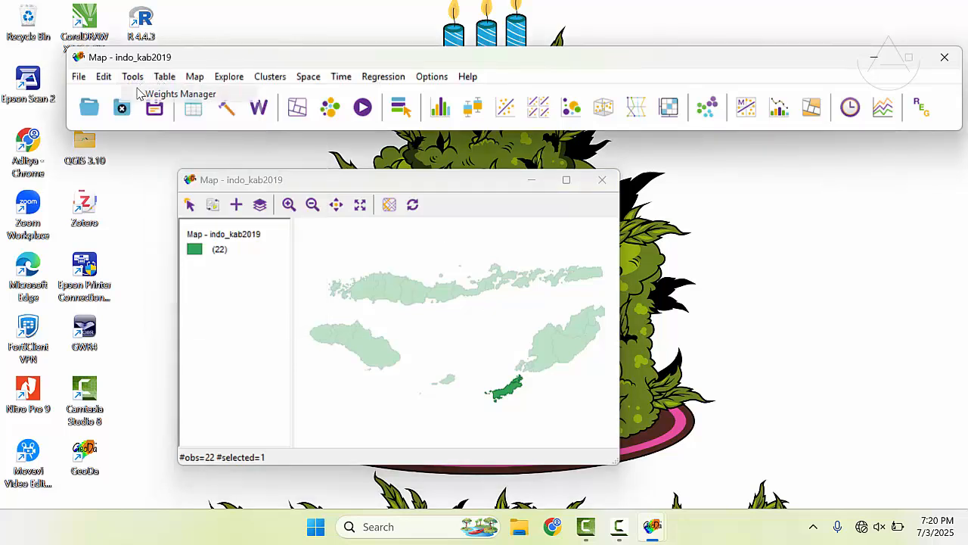
pyautogui.click(113, 63)
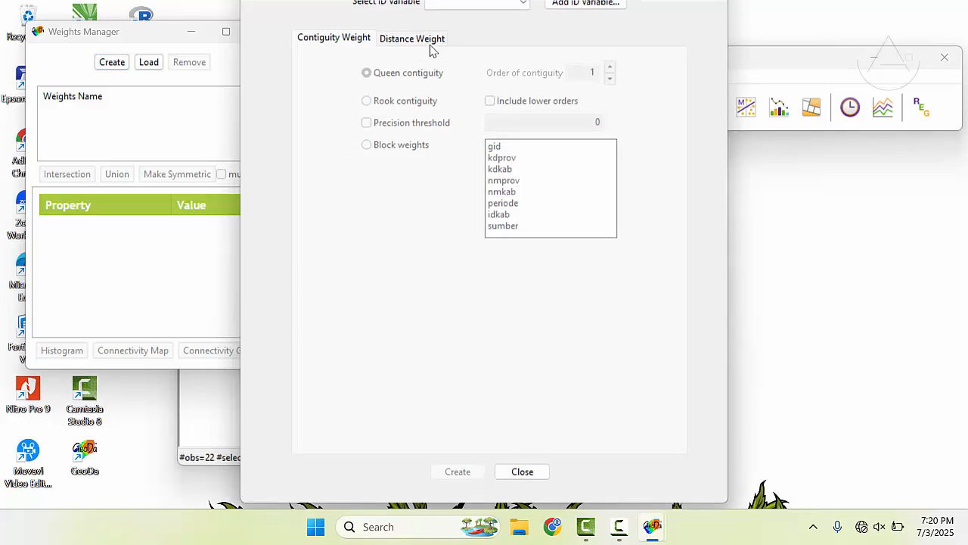
pyautogui.click(460, 6)
pyautogui.click(437, 85)
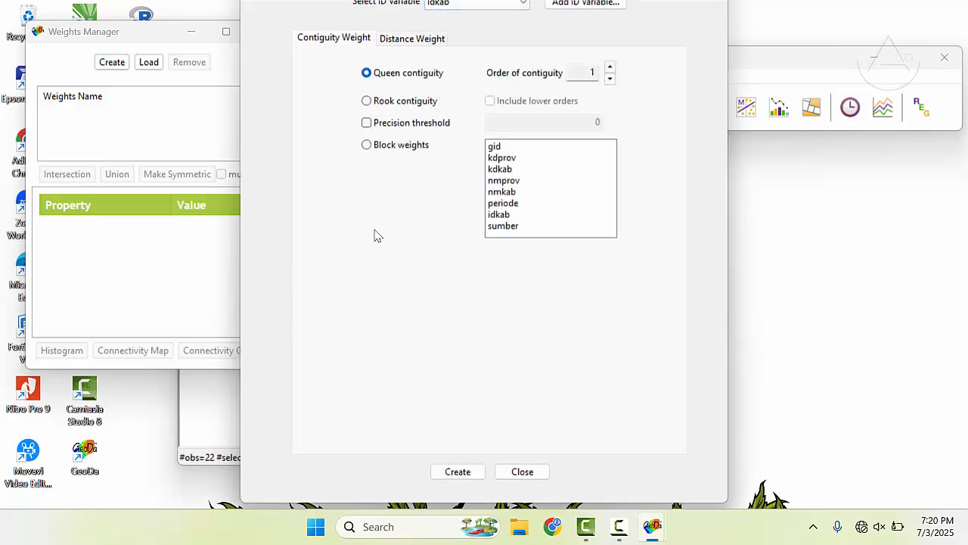
# Step: Create first-order queen contiguity weights, save them as indo_kab2019.gal replacing the existing file, and close the weights creation dialog
pyautogui.click(460, 471)
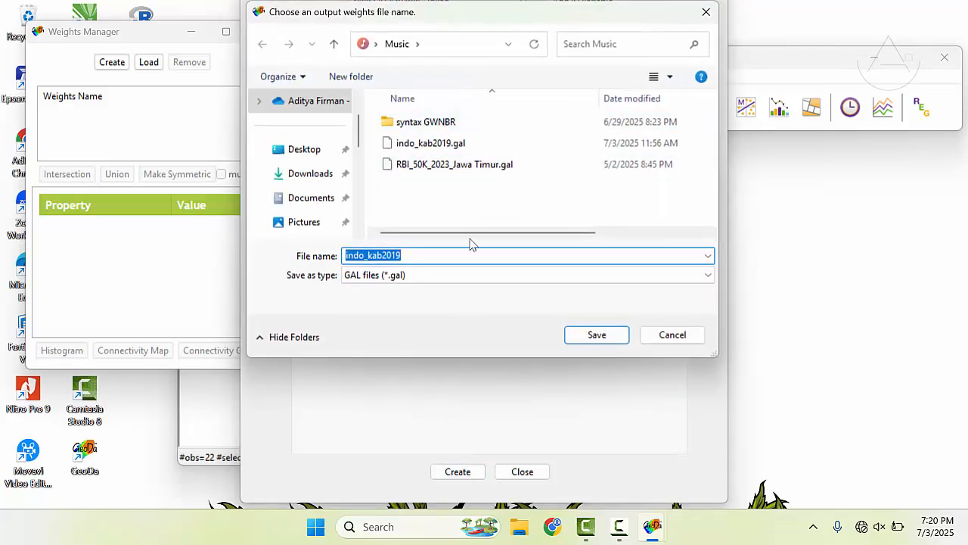
pyautogui.click(604, 340)
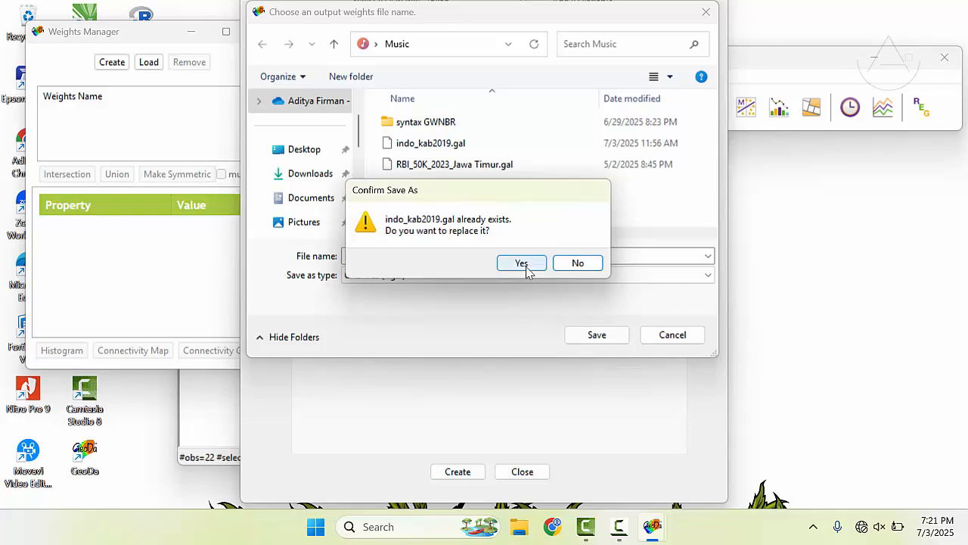
pyautogui.click(523, 263)
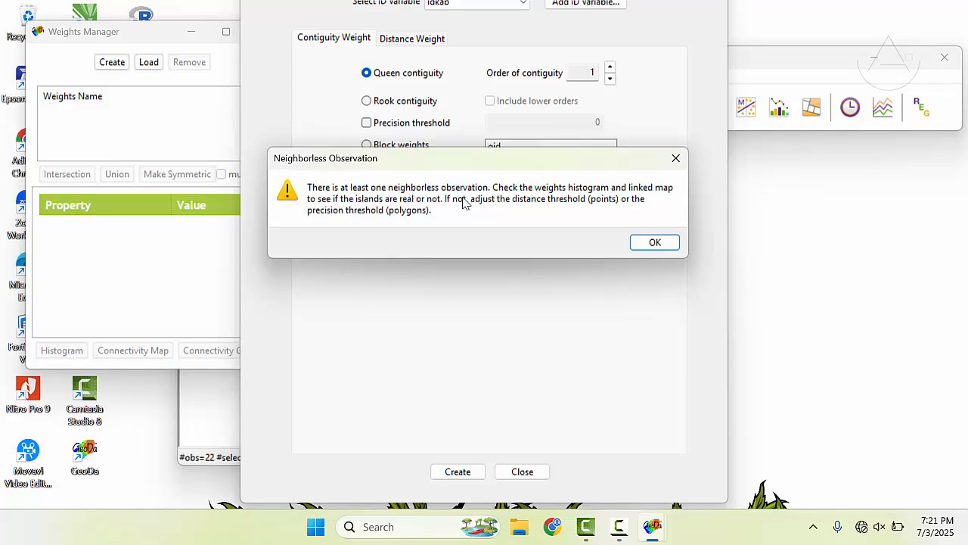
pyautogui.click(652, 243)
pyautogui.click(571, 231)
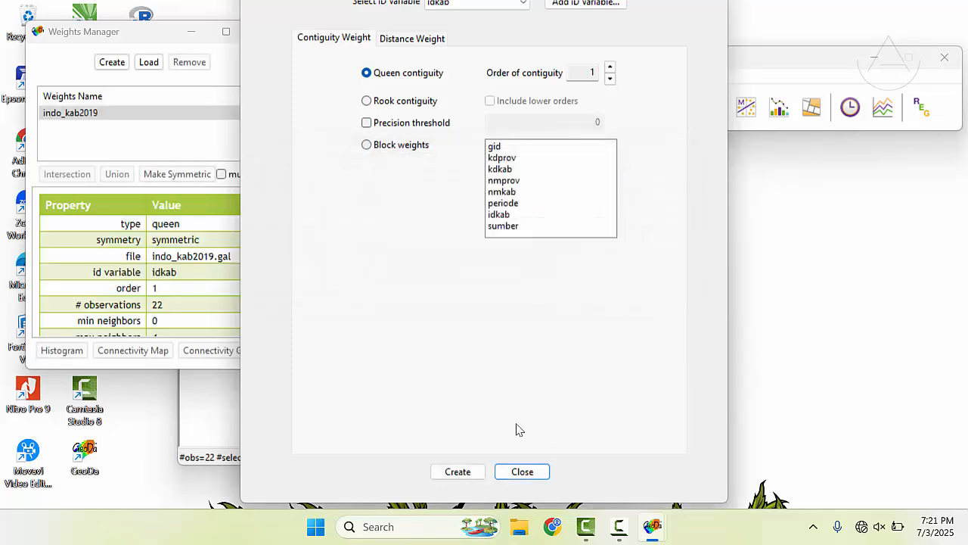
pyautogui.click(521, 471)
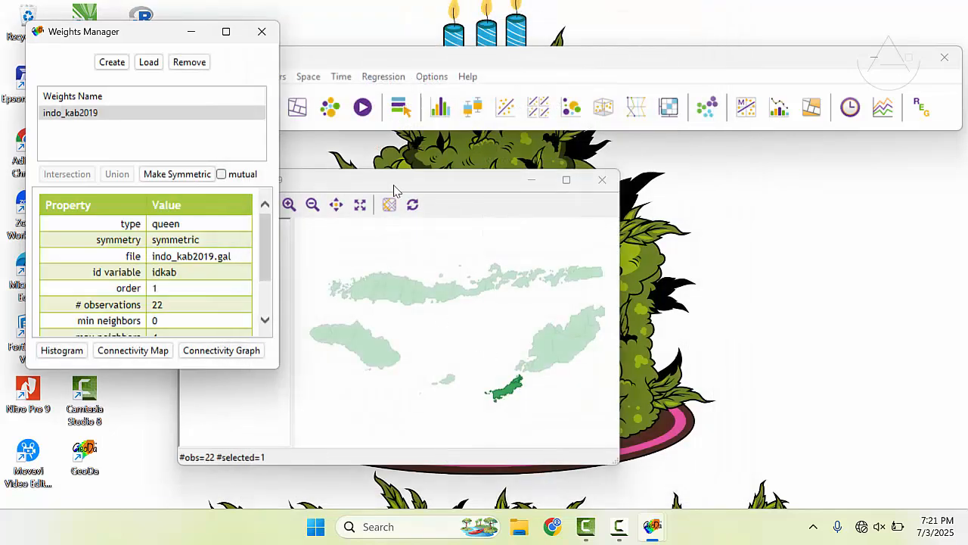
# Step: Clear the map selection and examine the neighbours of the small islands and eastern regions in the weights' connectivity map
pyautogui.click(358, 265)
pyautogui.moveTo(247, 180); pyautogui.dragTo(377, 174)
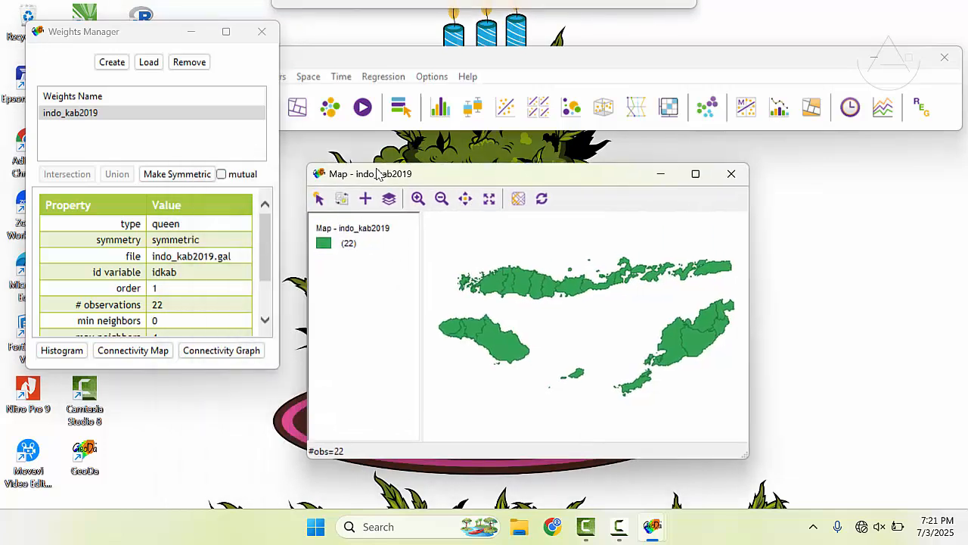
pyautogui.click(149, 353)
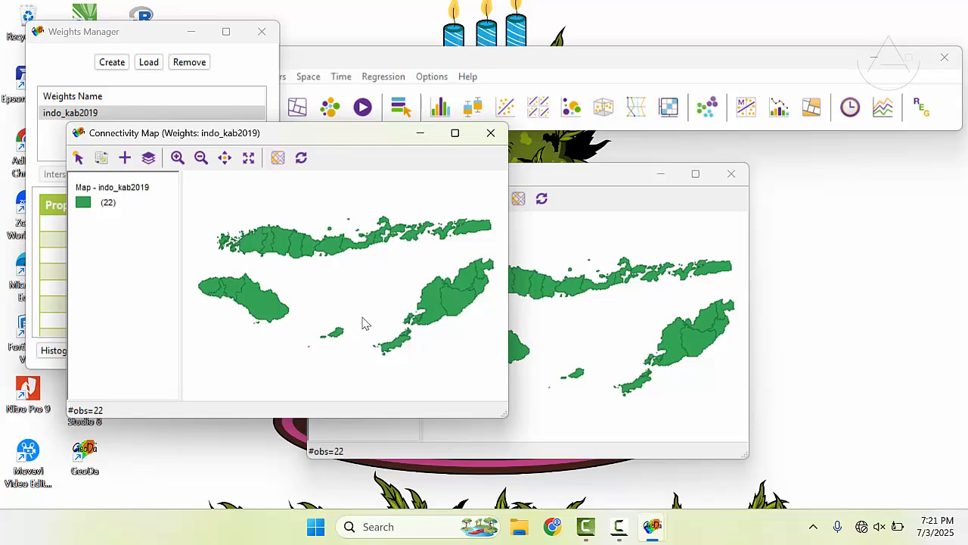
pyautogui.moveTo(335, 335)
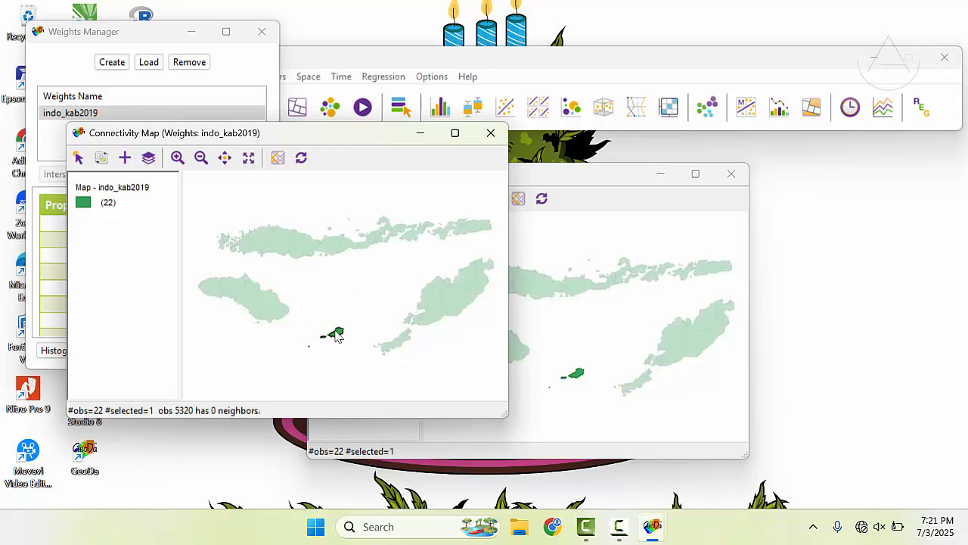
pyautogui.moveTo(458, 310)
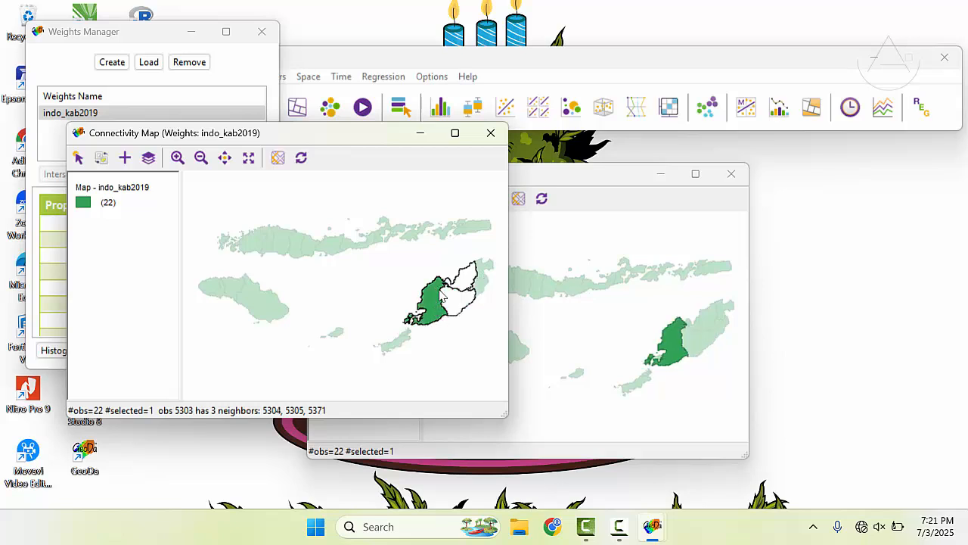
pyautogui.moveTo(481, 292)
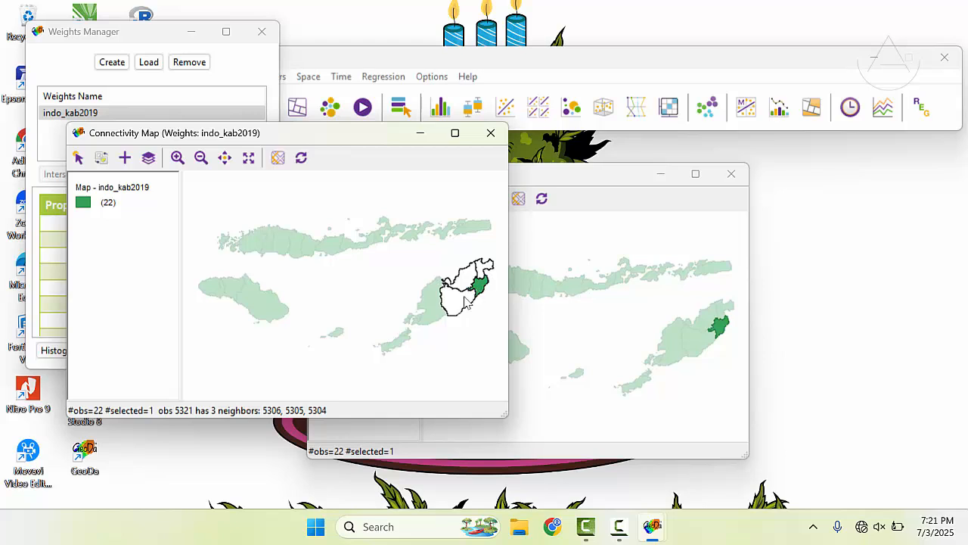
pyautogui.moveTo(398, 346)
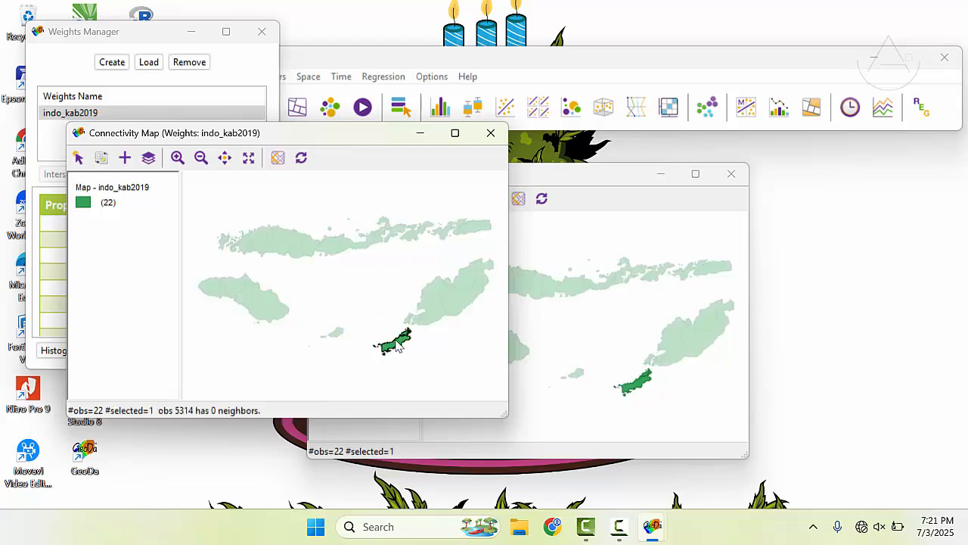
# Step: Switch to File Explorer and open indo_kab2019.gal from the Music folder in Notepad
pyautogui.click(518, 525)
pyautogui.click(46, 307)
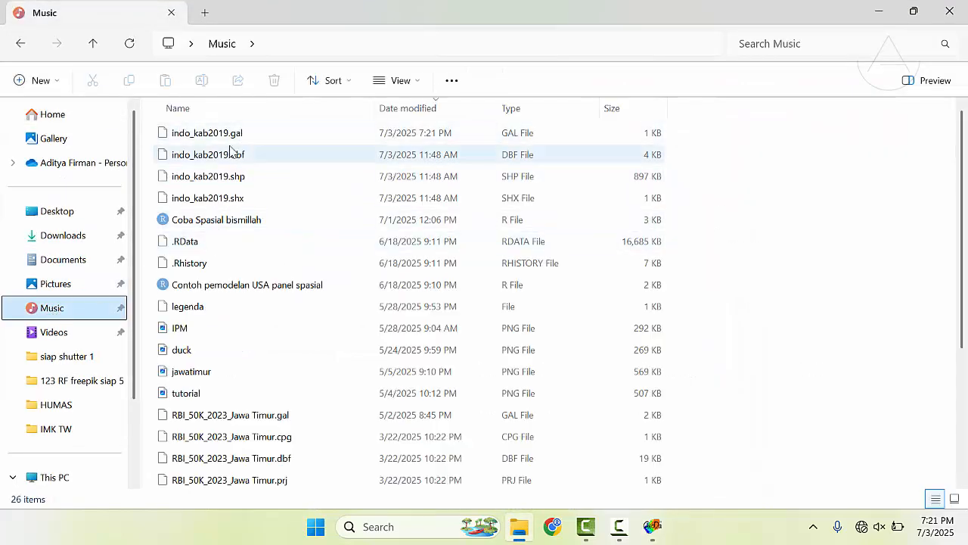
pyautogui.click(200, 139)
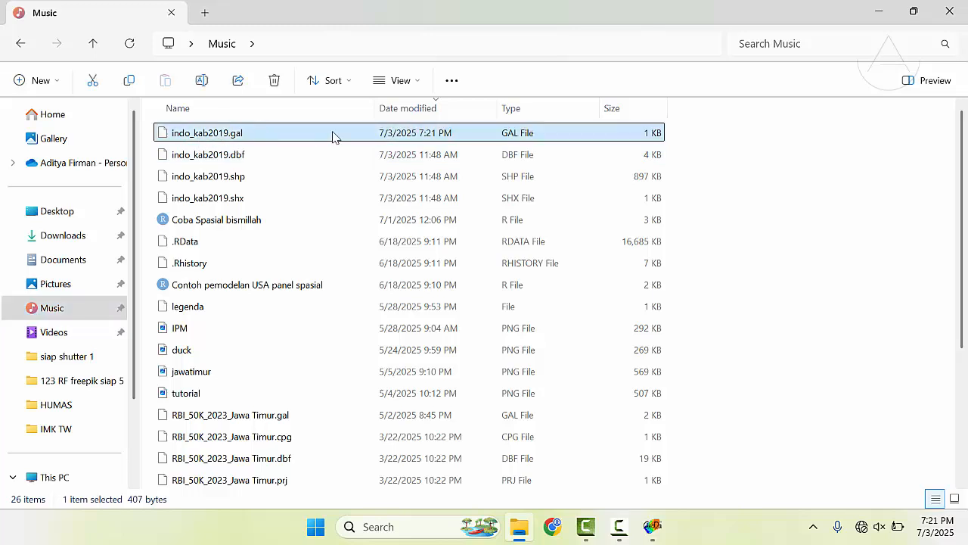
pyautogui.rightClick(294, 136)
pyautogui.click(235, 144)
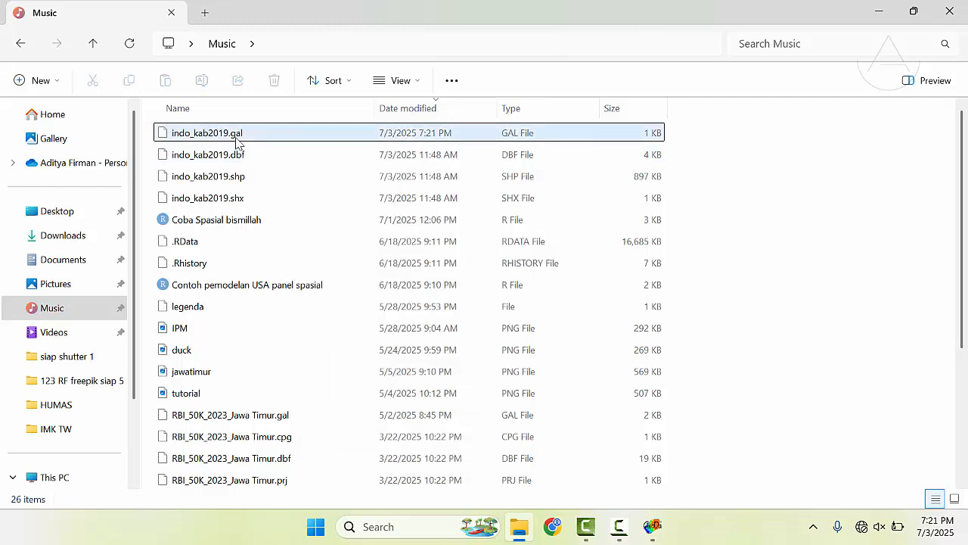
pyautogui.click(236, 141)
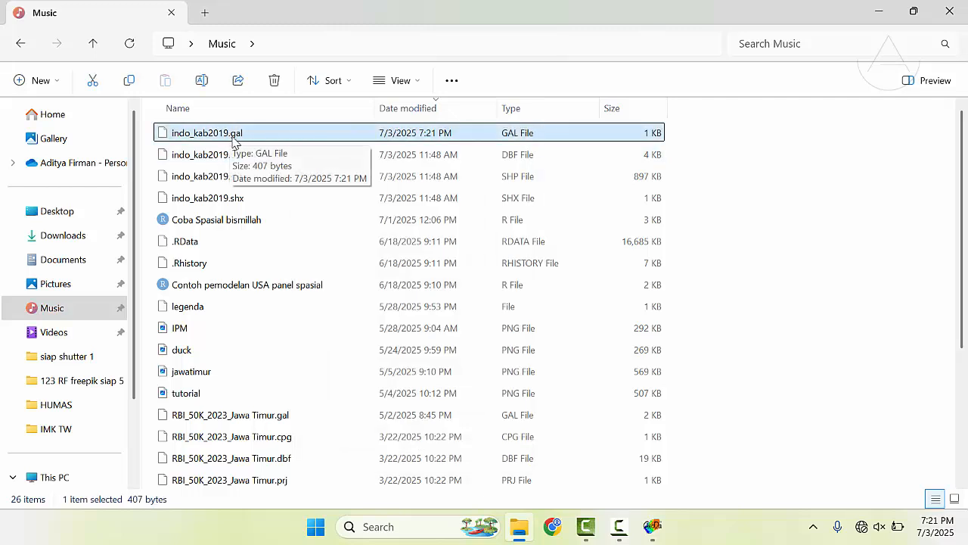
pyautogui.rightClick(238, 138)
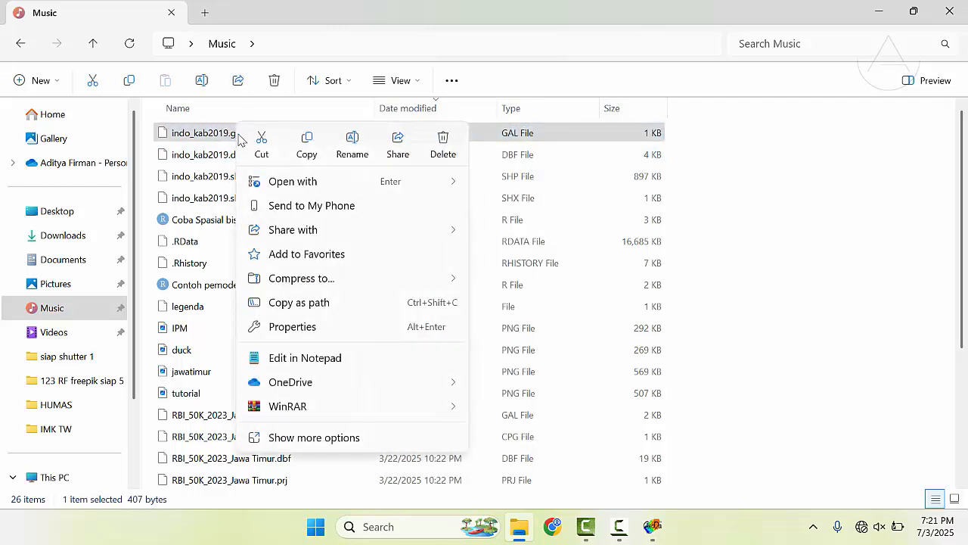
pyautogui.moveTo(335, 183)
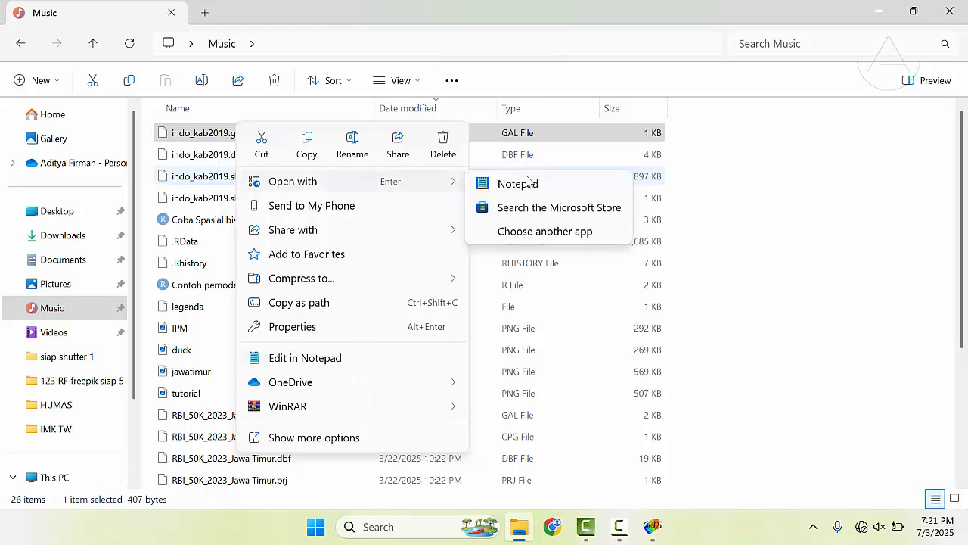
pyautogui.click(527, 185)
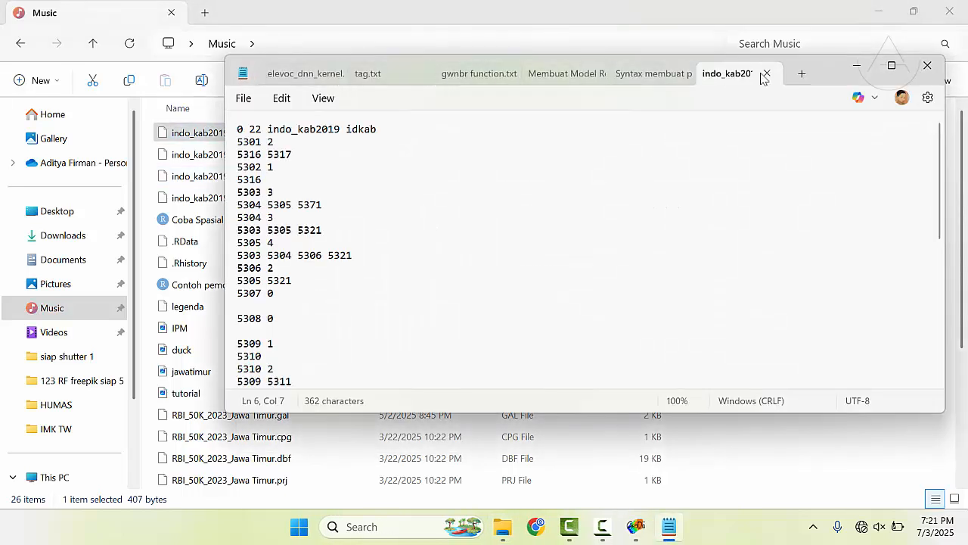
# Step: Highlight the 5301 record in indo_kab2019.gal and read through the neighbour counts and IDs listed in the file
pyautogui.moveTo(832, 78); pyautogui.dragTo(811, 60)
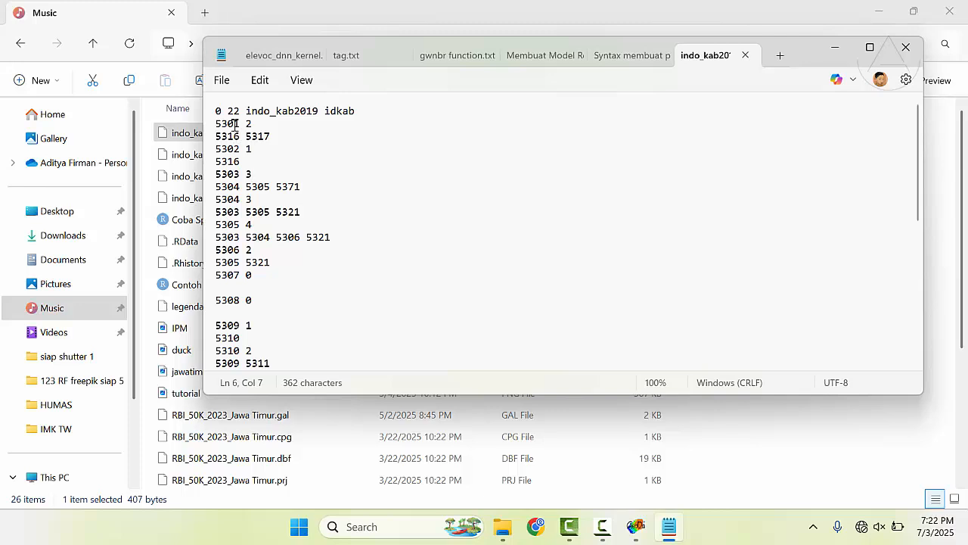
pyautogui.moveTo(216, 124); pyautogui.dragTo(255, 124)
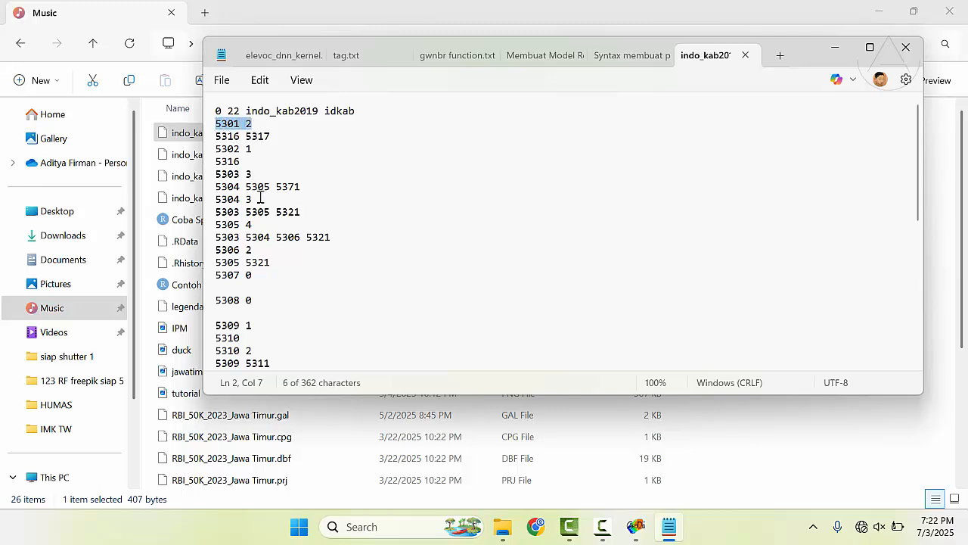
pyautogui.scroll(-2, 259, 200)
pyautogui.scroll(3, 260, 200)
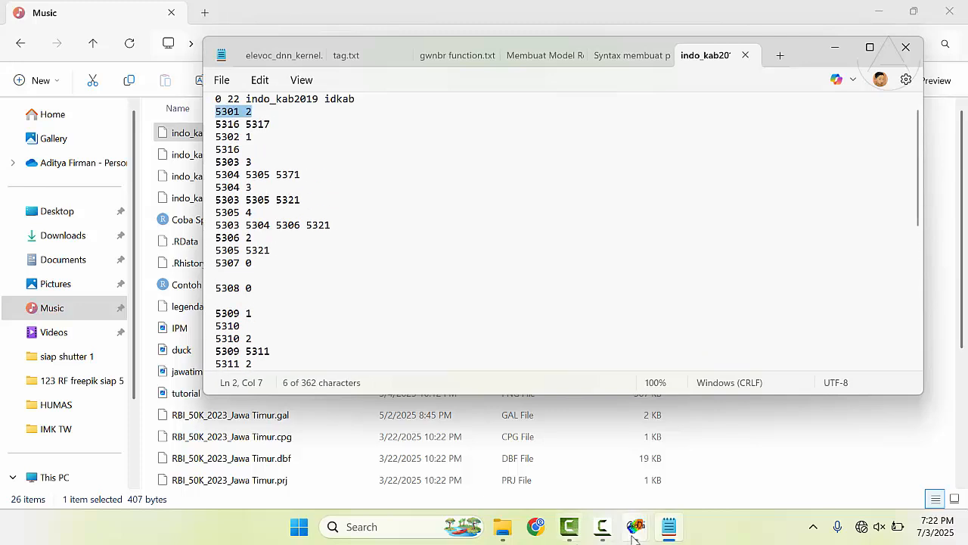
# Step: Switch to GeoDa, open the indo_kab2019 attribute table, select the SUMBA BARAT row and arrange the windows around the Notepad file
pyautogui.moveTo(635, 526)
pyautogui.click(493, 442)
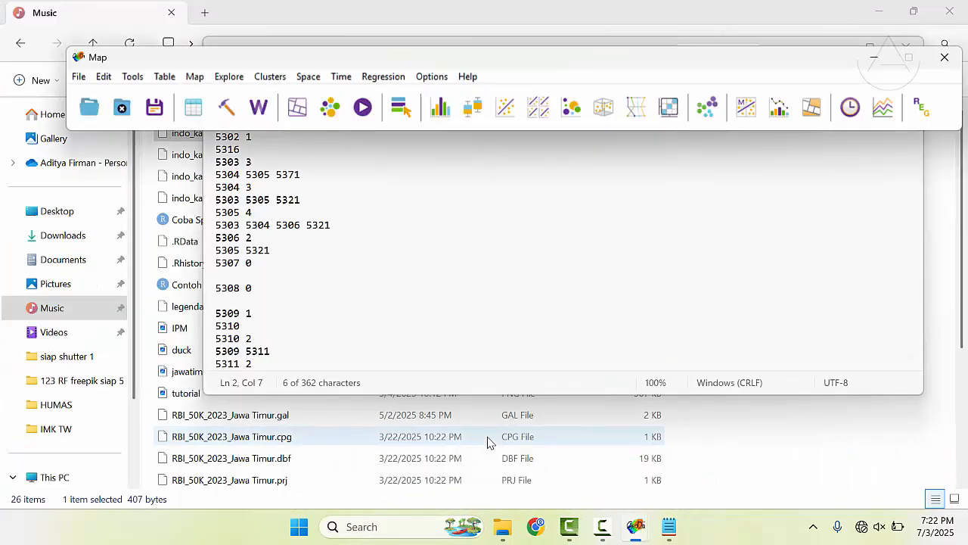
pyautogui.click(195, 104)
pyautogui.moveTo(246, 102); pyautogui.dragTo(160, 154)
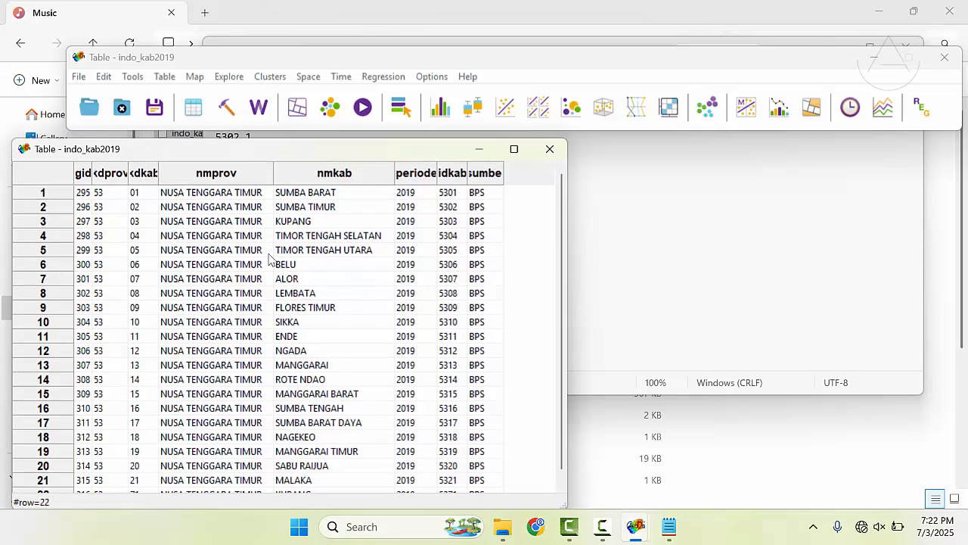
pyautogui.click(43, 195)
pyautogui.moveTo(357, 151); pyautogui.dragTo(376, 276)
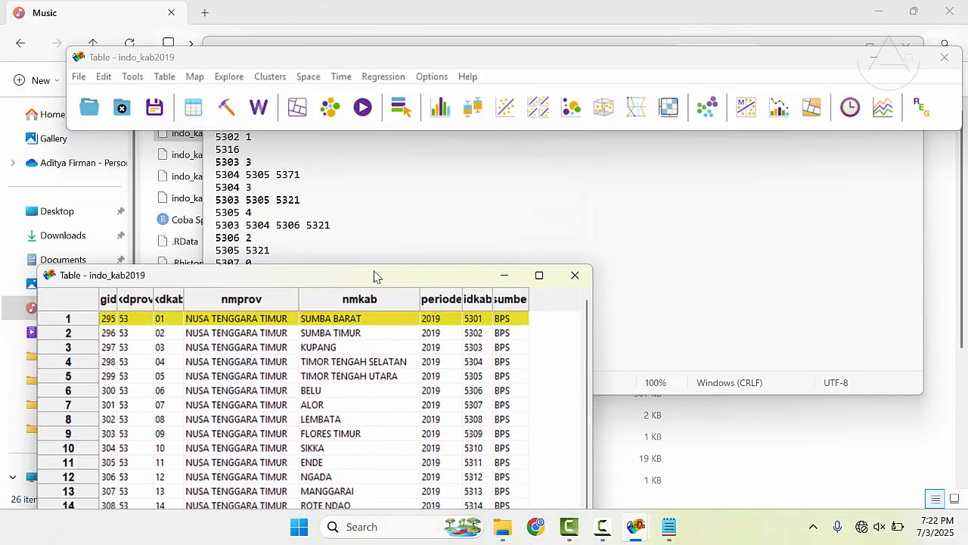
pyautogui.moveTo(257, 60); pyautogui.dragTo(224, 15)
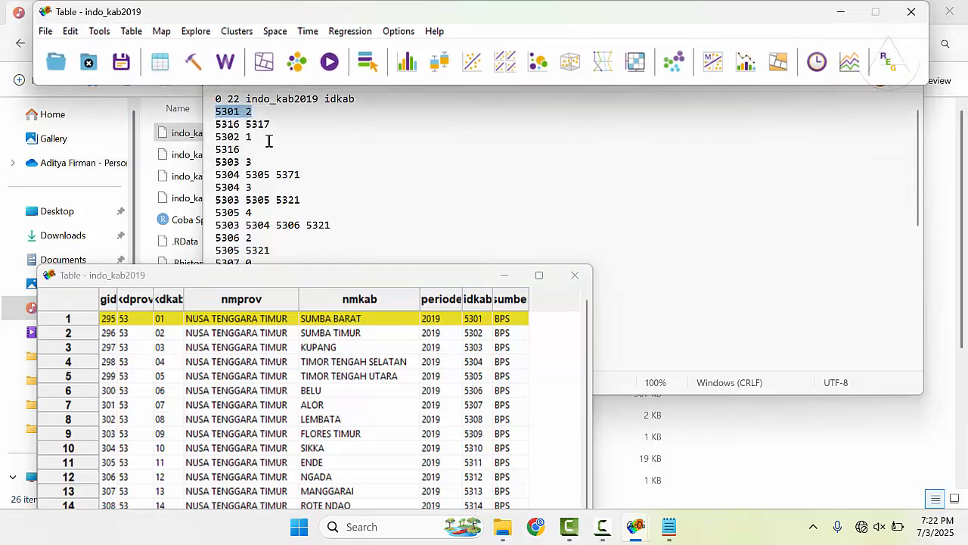
# Step: Bring the connectivity map beside the table and compare SUMBA BARAT's neighbours with the 5301 record, clearing the map selection when done
pyautogui.click(635, 526)
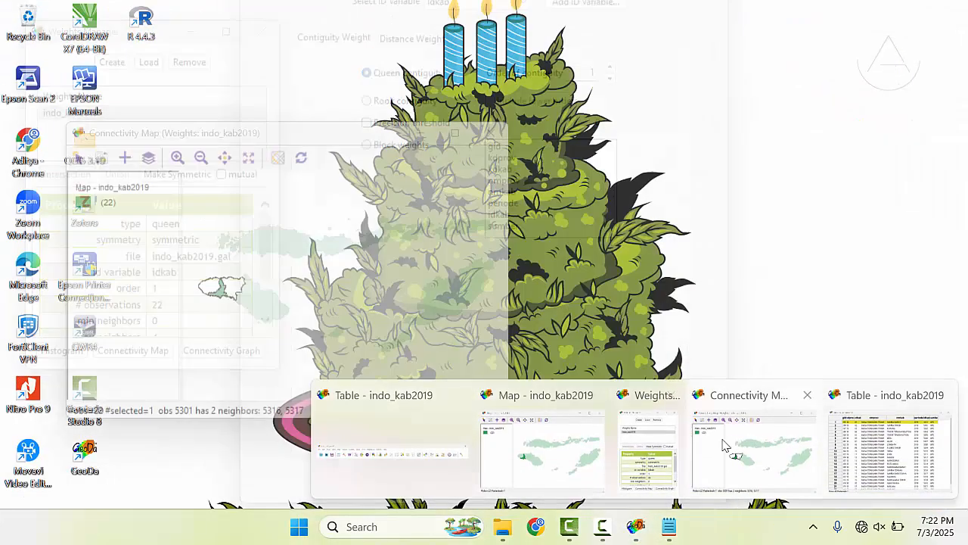
pyautogui.click(753, 448)
pyautogui.moveTo(294, 138); pyautogui.dragTo(774, 155)
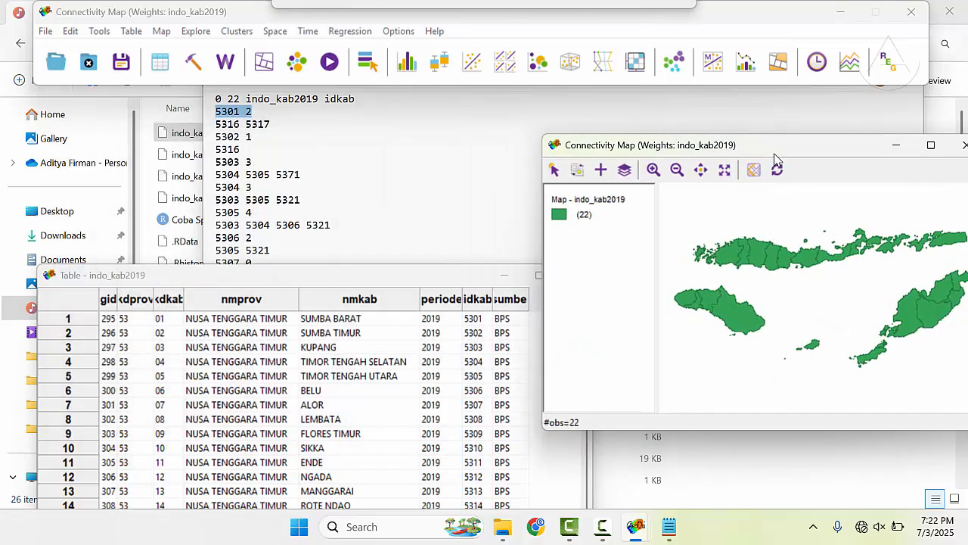
pyautogui.click(78, 320)
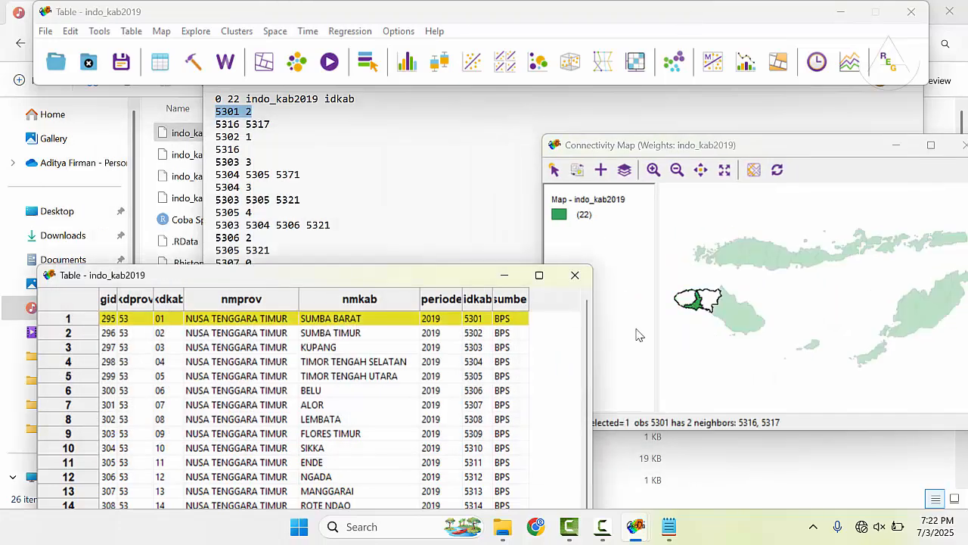
pyautogui.click(697, 310)
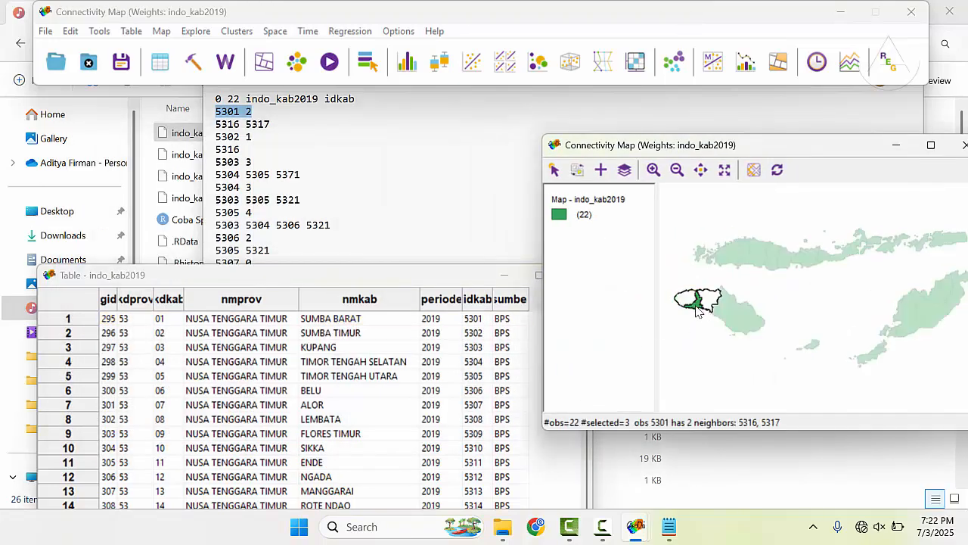
pyautogui.click(680, 317)
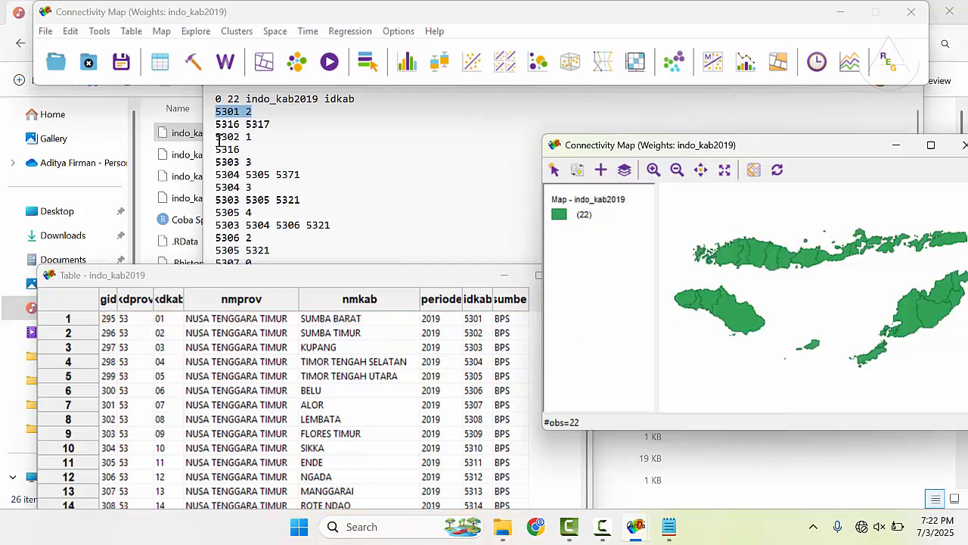
# Step: Highlight the 5302 record in the weights file and compare it with SUMBA TIMUR's neighbours in the connectivity map
pyautogui.moveTo(219, 141); pyautogui.dragTo(259, 139)
pyautogui.click(779, 422)
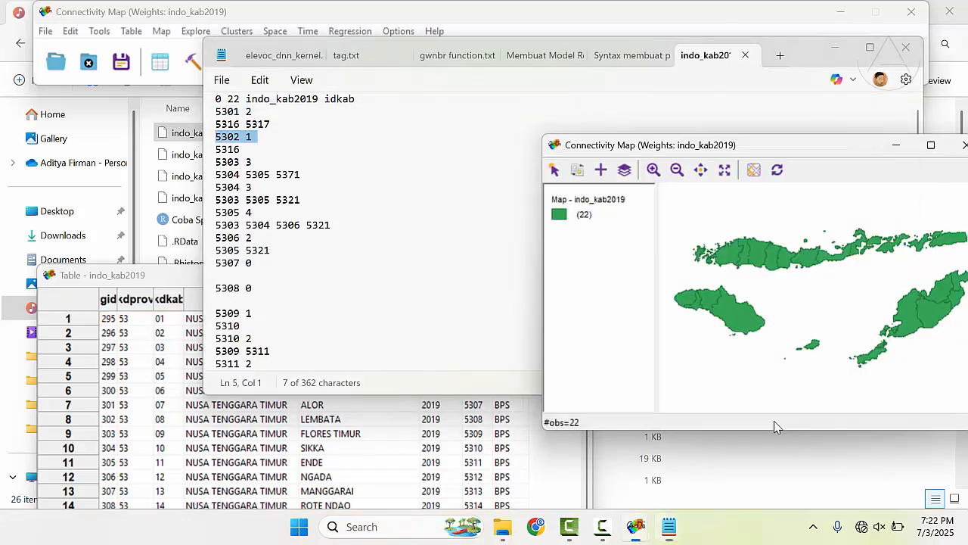
pyautogui.click(79, 336)
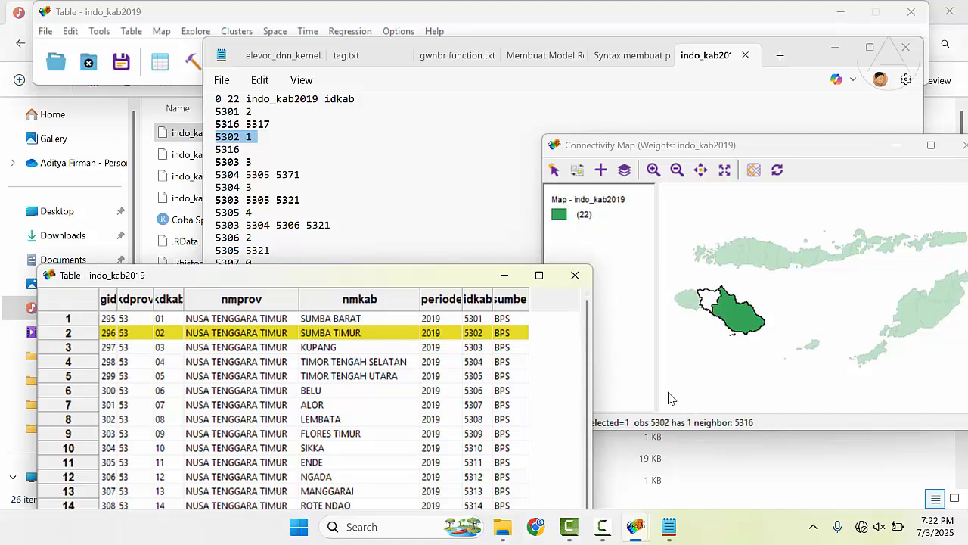
pyautogui.click(716, 360)
pyautogui.click(732, 317)
pyautogui.click(715, 360)
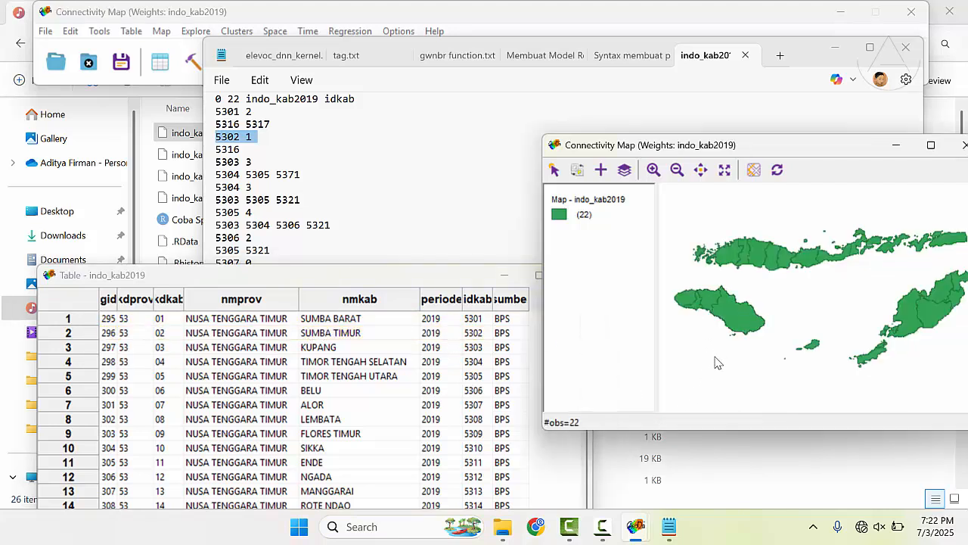
pyautogui.click(80, 338)
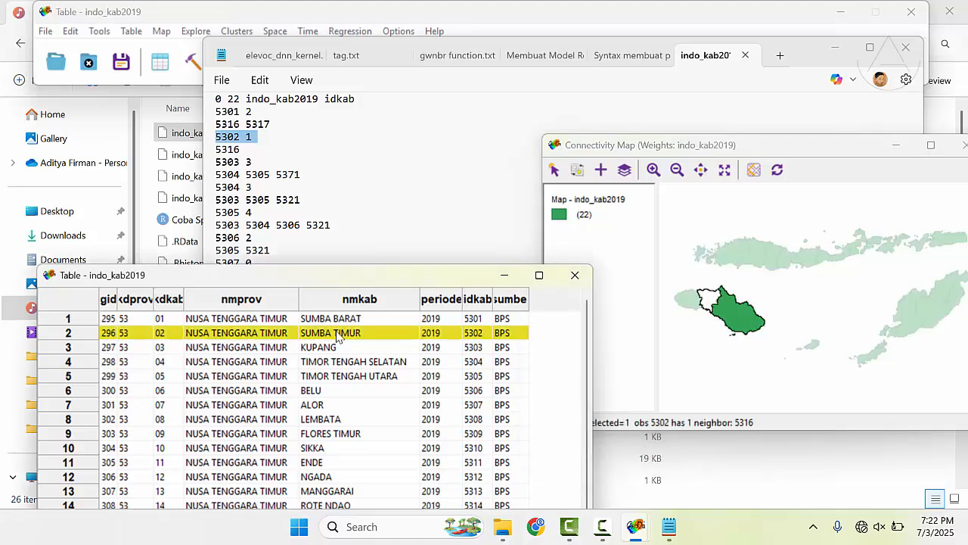
# Step: Highlight the 5307 record in the weights file, and select the ALOR row in the table to check its neighbours on the map
pyautogui.click(404, 174)
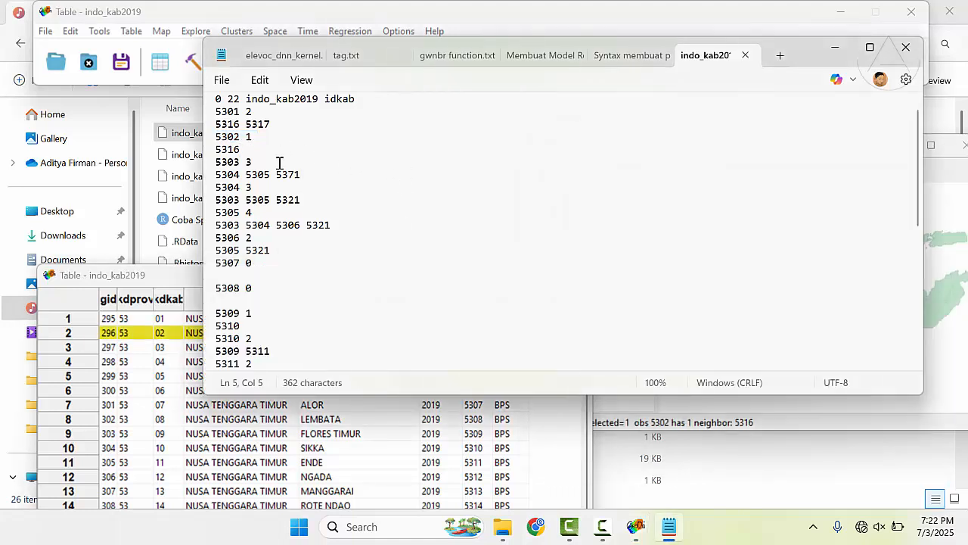
pyautogui.moveTo(218, 263); pyautogui.dragTo(255, 262)
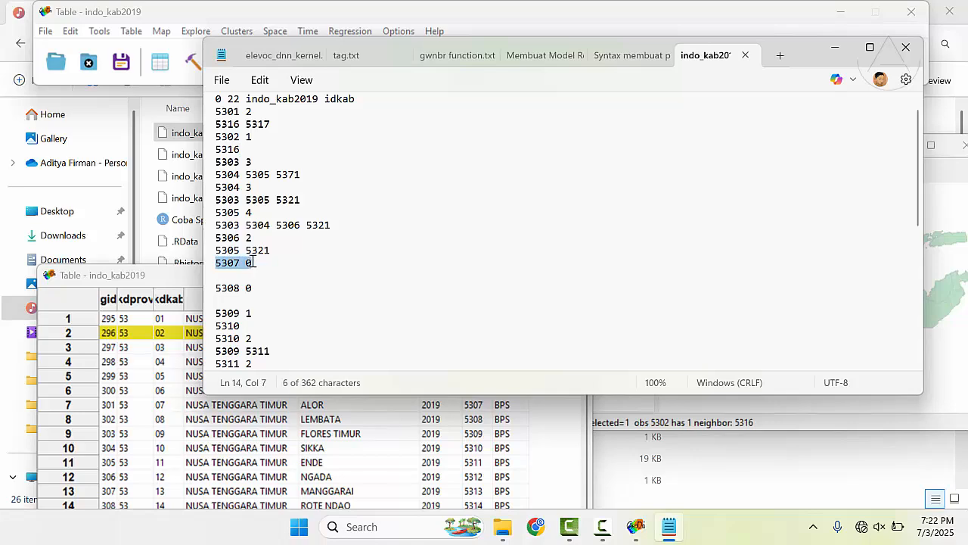
pyautogui.click(255, 263)
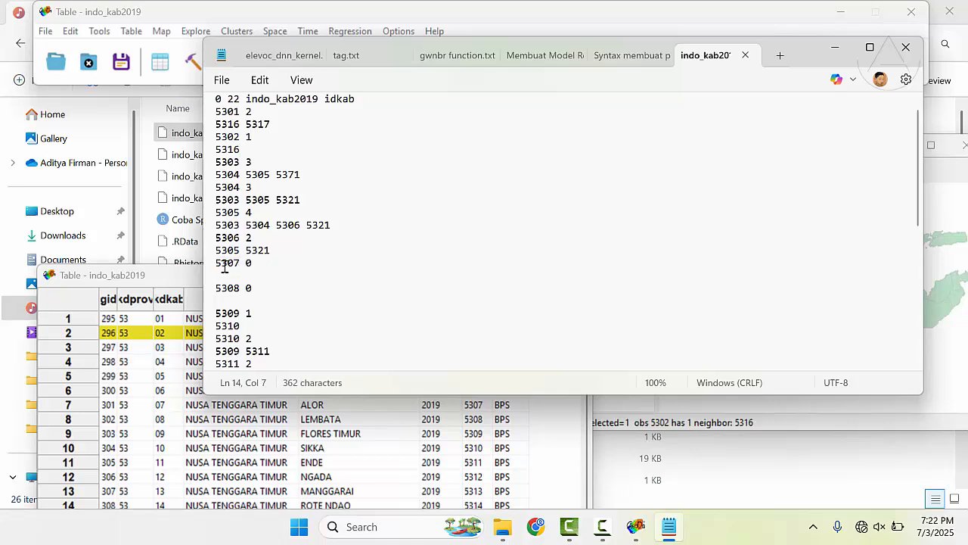
pyautogui.click(180, 276)
pyautogui.moveTo(179, 276); pyautogui.dragTo(182, 206)
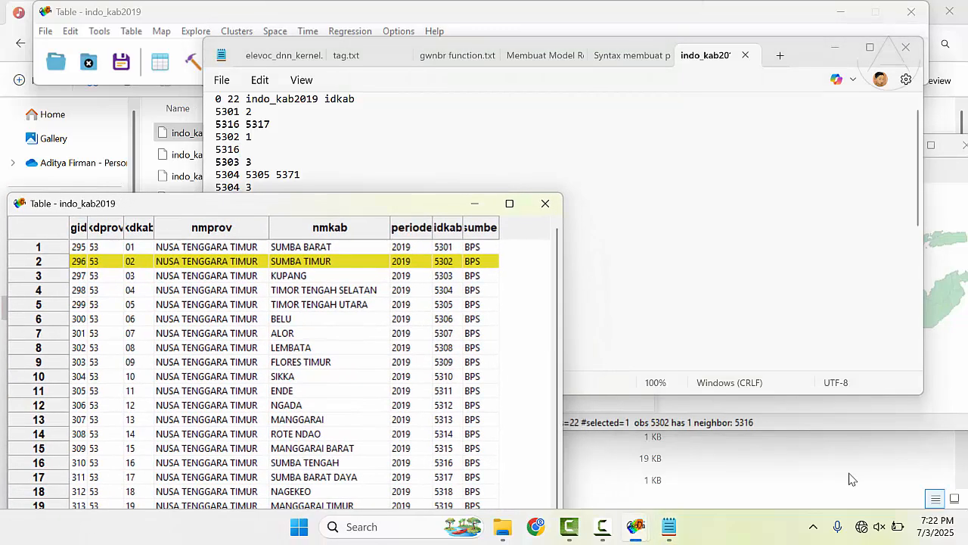
pyautogui.click(741, 414)
pyautogui.moveTo(412, 203); pyautogui.dragTo(412, 146)
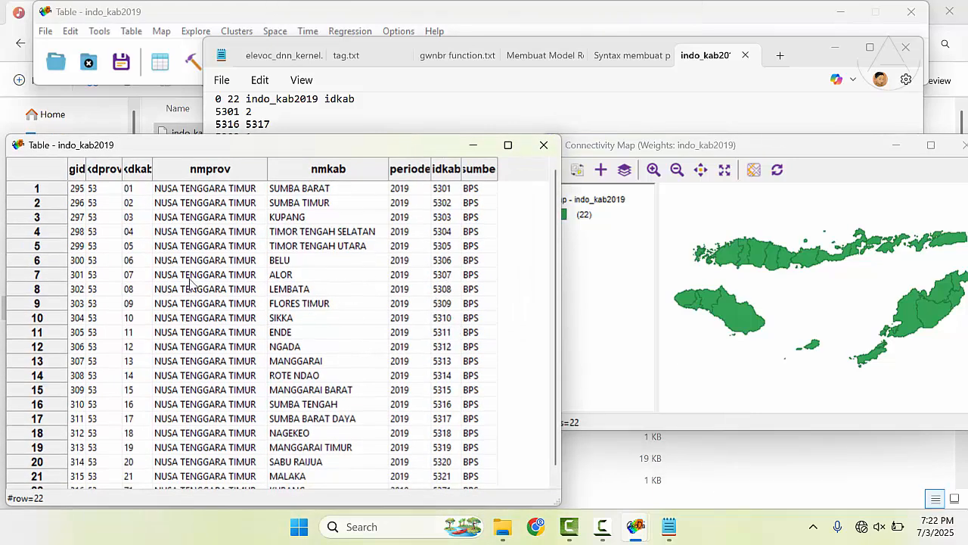
pyautogui.click(36, 274)
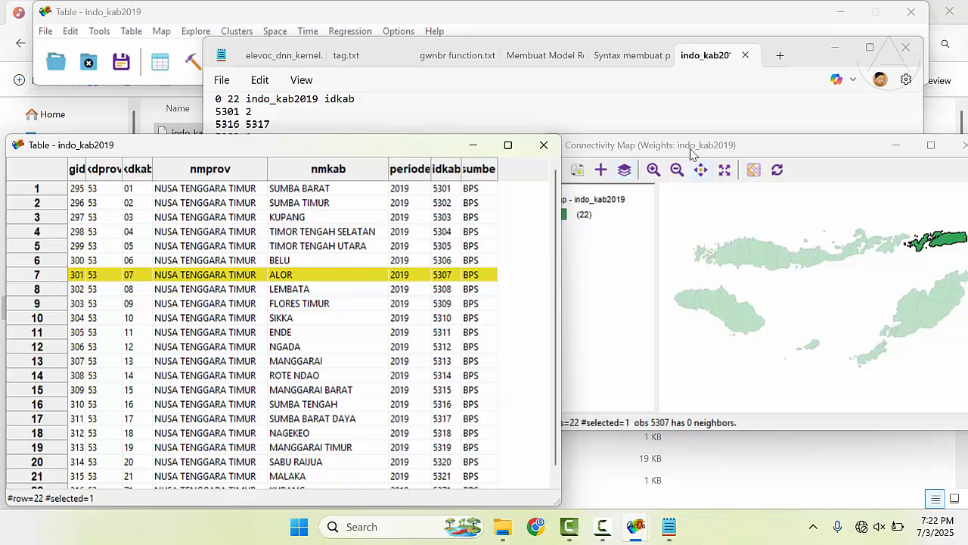
# Step: Move the connectivity map fully into view, examine the neighbours of the Lembata and Alor islands, and clear the selection
pyautogui.moveTo(704, 149); pyautogui.dragTo(625, 140)
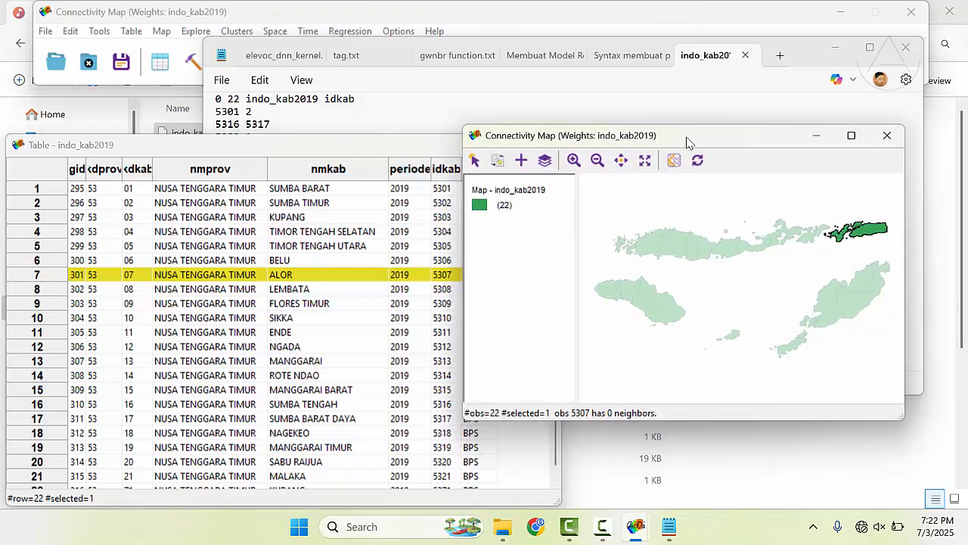
pyautogui.click(814, 236)
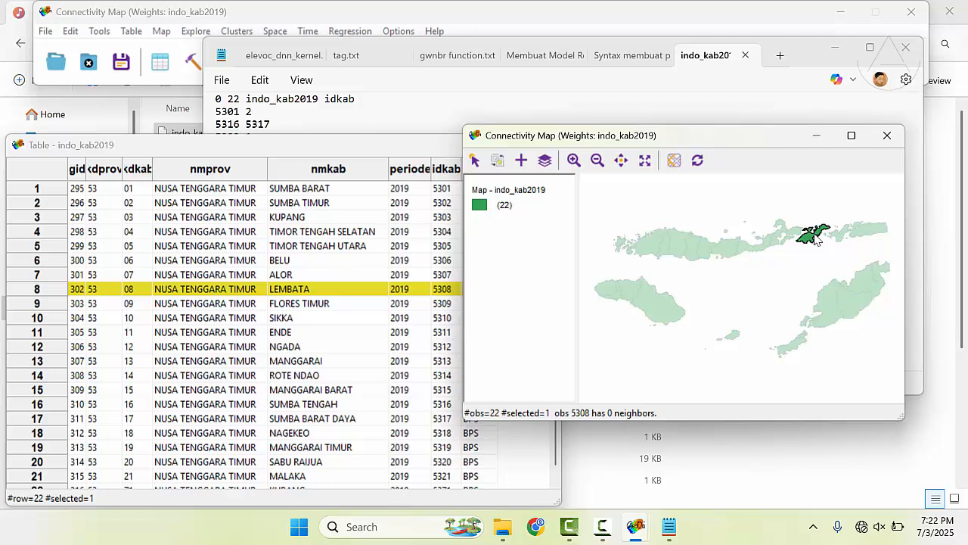
pyautogui.click(859, 233)
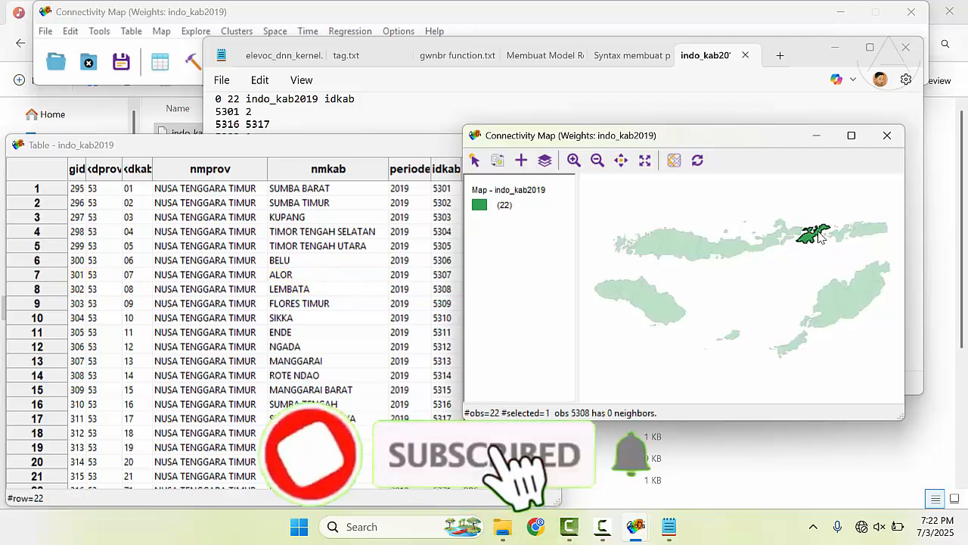
pyautogui.click(820, 237)
pyautogui.click(819, 237)
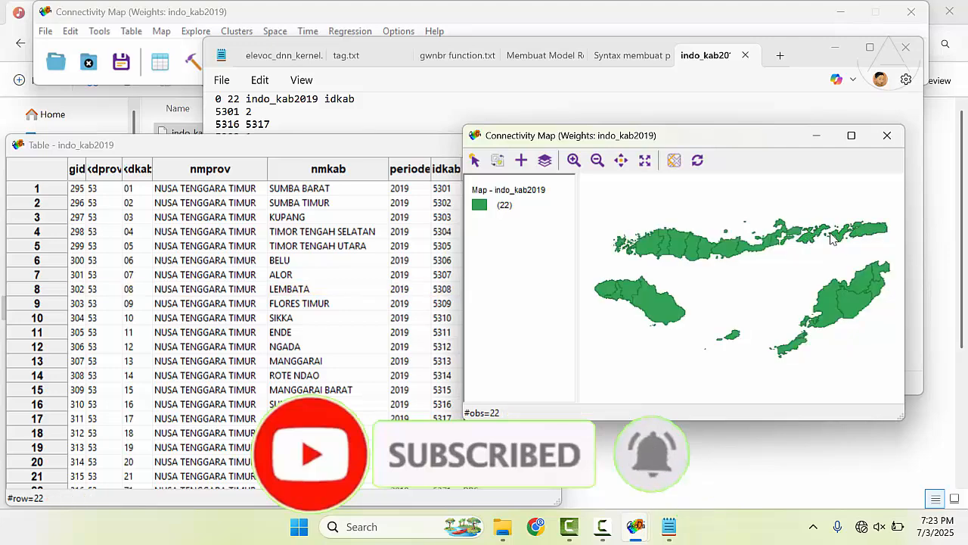
pyautogui.click(819, 238)
pyautogui.click(817, 239)
pyautogui.click(824, 239)
pyautogui.doubleClick(814, 240)
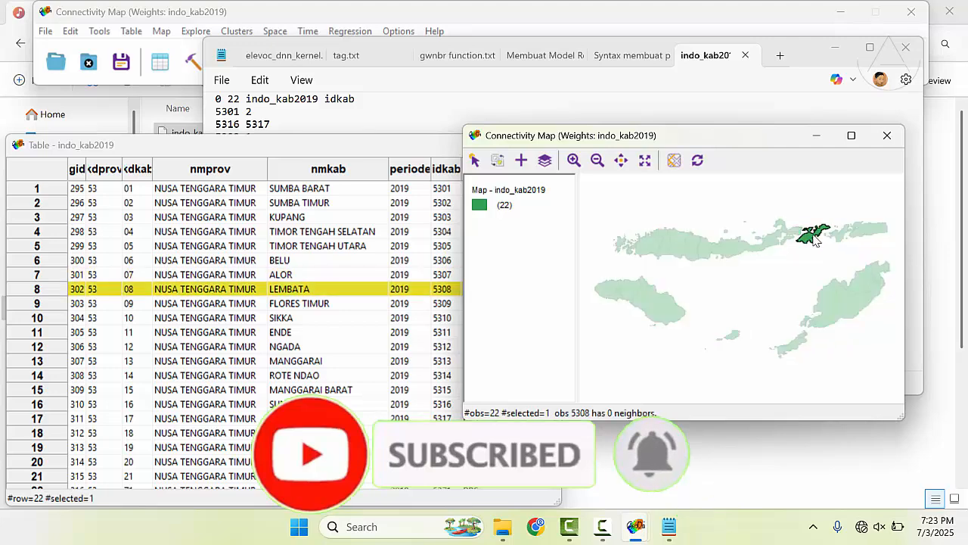
pyautogui.click(832, 239)
pyautogui.click(854, 231)
pyautogui.click(832, 239)
pyautogui.click(819, 238)
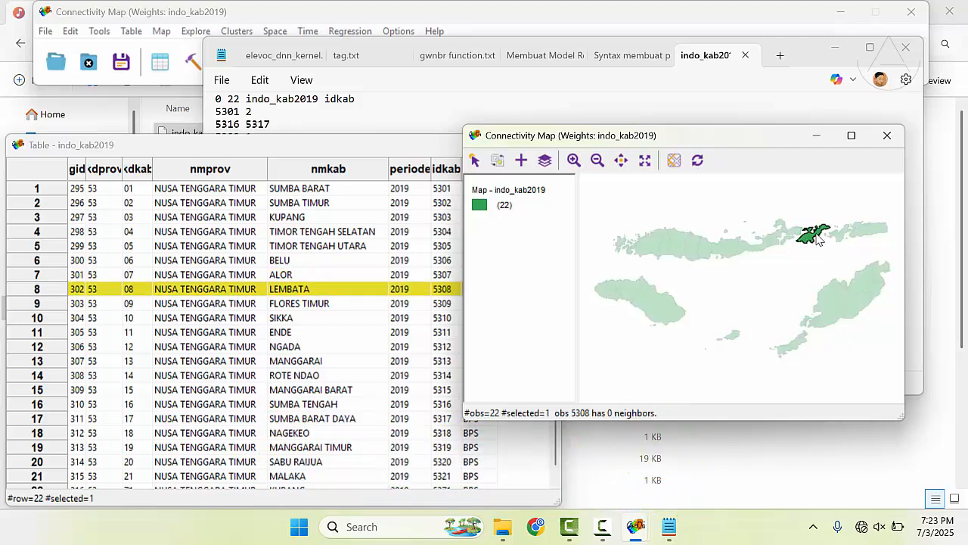
pyautogui.click(837, 239)
pyautogui.click(836, 239)
pyautogui.click(836, 239)
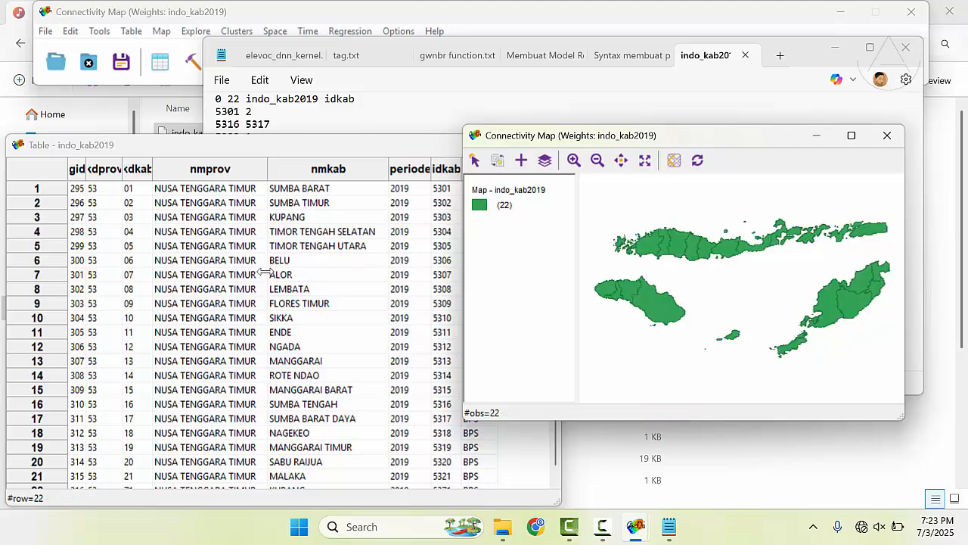
# Step: Select the ALOR row in the table and set the neighbour count of 5307 to 1 in indo_kab2019.gal
pyautogui.click(47, 277)
pyautogui.moveTo(358, 145); pyautogui.dragTo(361, 211)
pyautogui.click(247, 186)
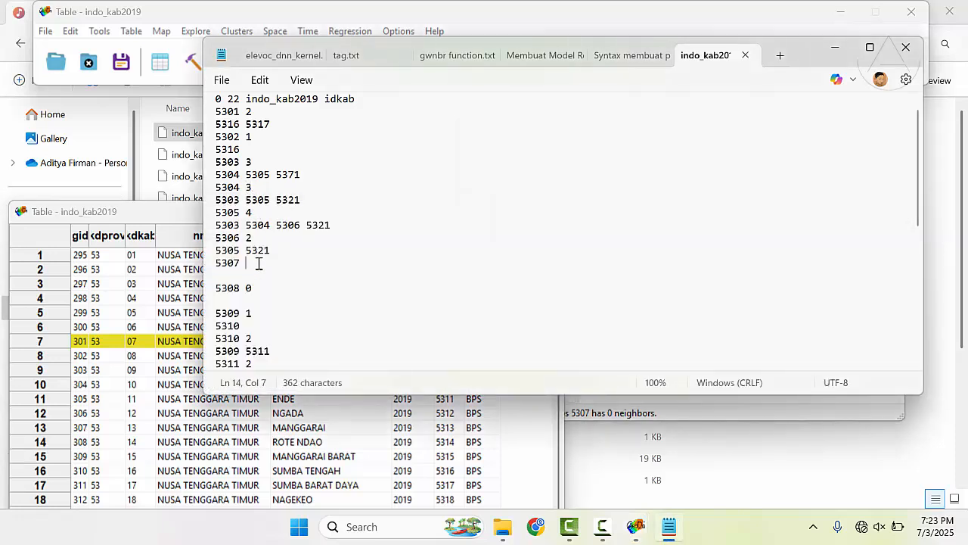
pyautogui.write('1')
pyautogui.press('Return')
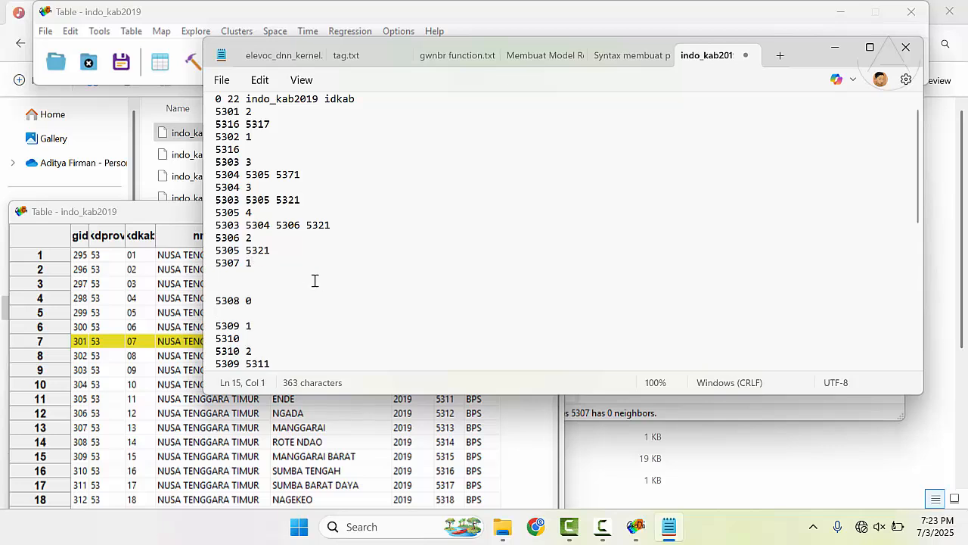
pyautogui.press('BackSpace')
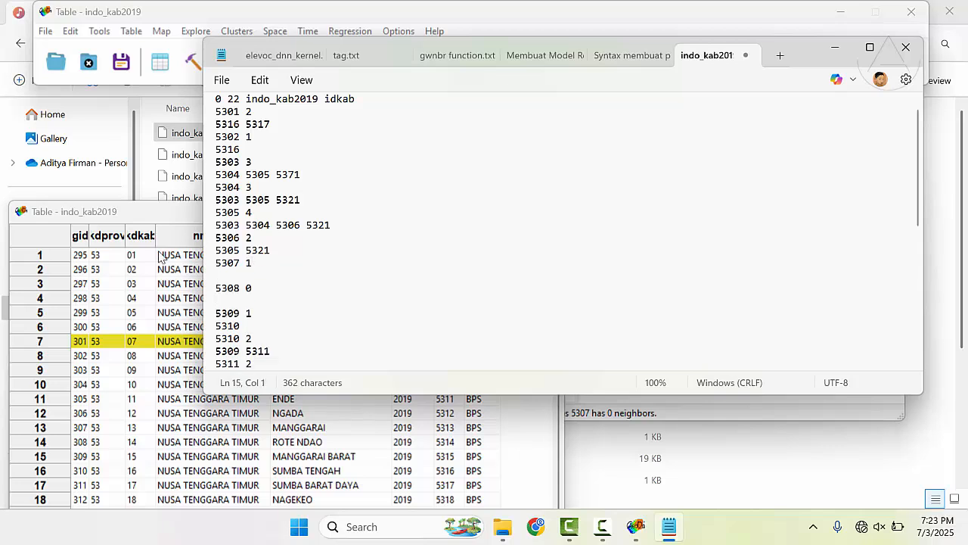
# Step: Look up LEMBATA's idkab in the table and enter 5308 as the neighbour of 5307 in indo_kab2019.gal
pyautogui.click(140, 217)
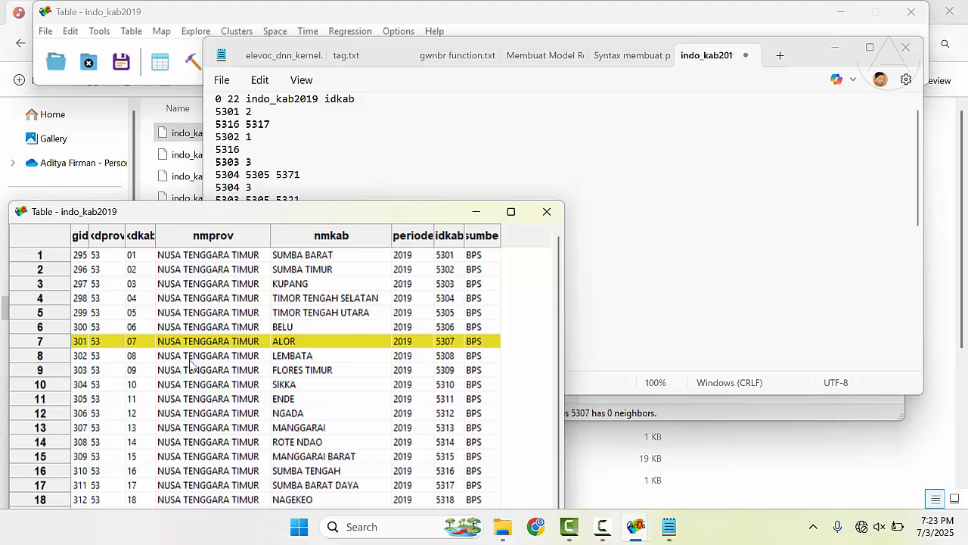
pyautogui.click(42, 357)
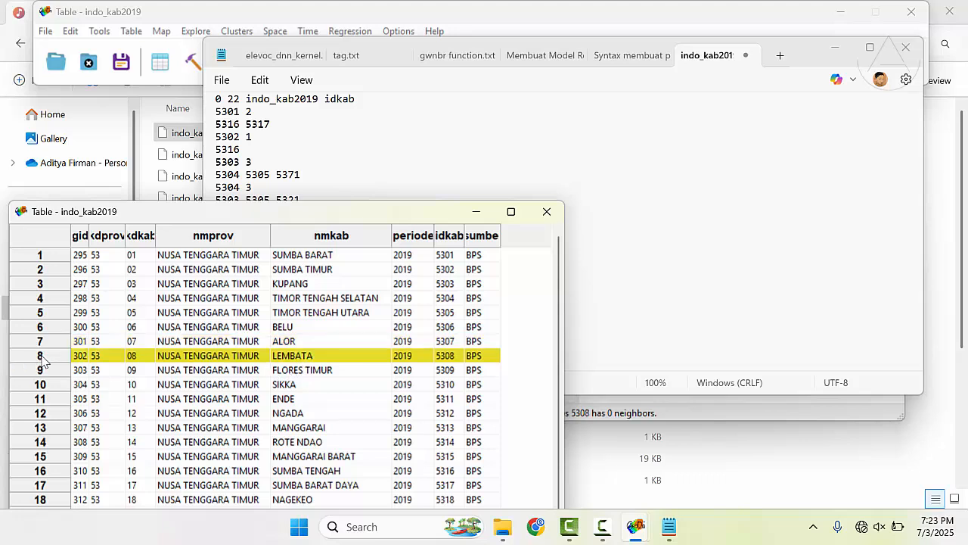
pyautogui.click(266, 174)
pyautogui.click(244, 276)
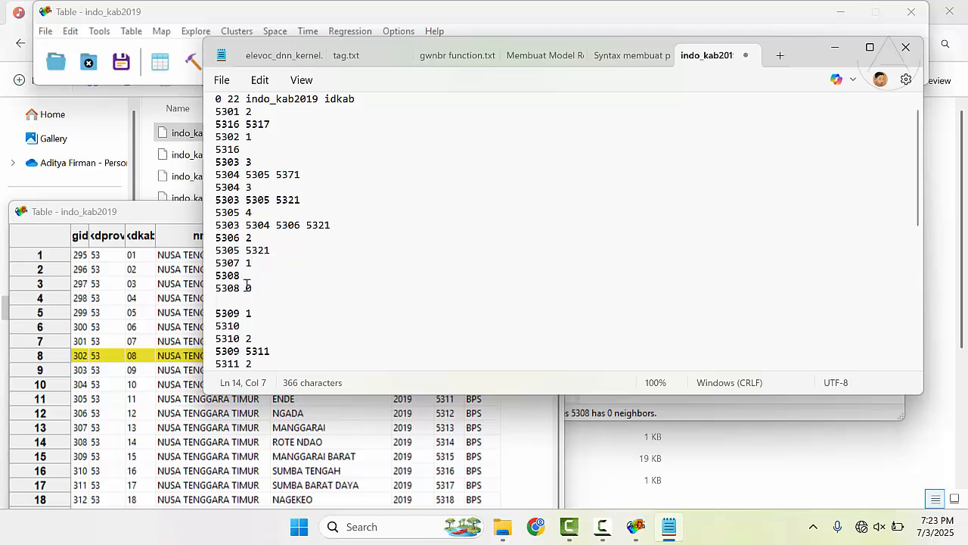
# Step: Set the neighbour count of 5308 to 1, enter 5307 as its neighbour in indo_kab2019.gal, and save the file
pyautogui.doubleClick(233, 289)
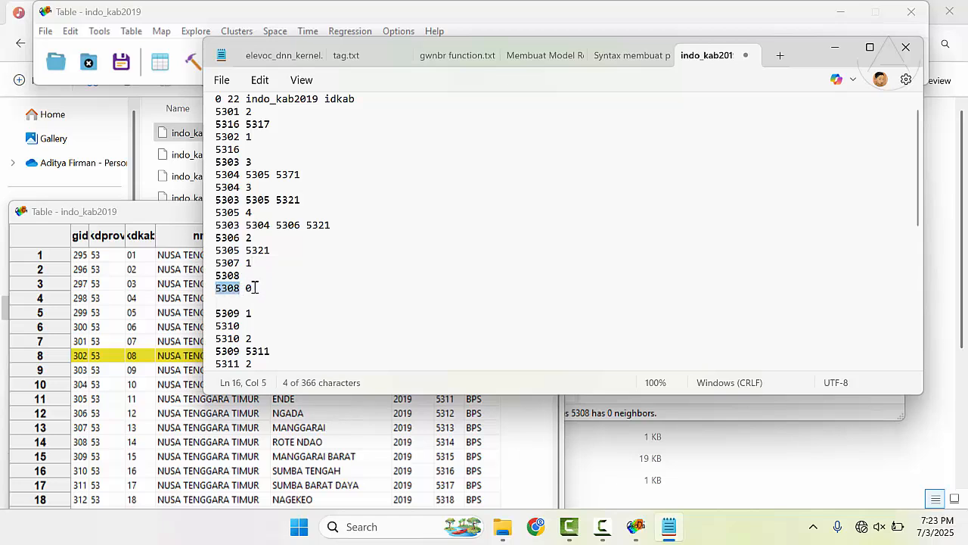
pyautogui.click(254, 288)
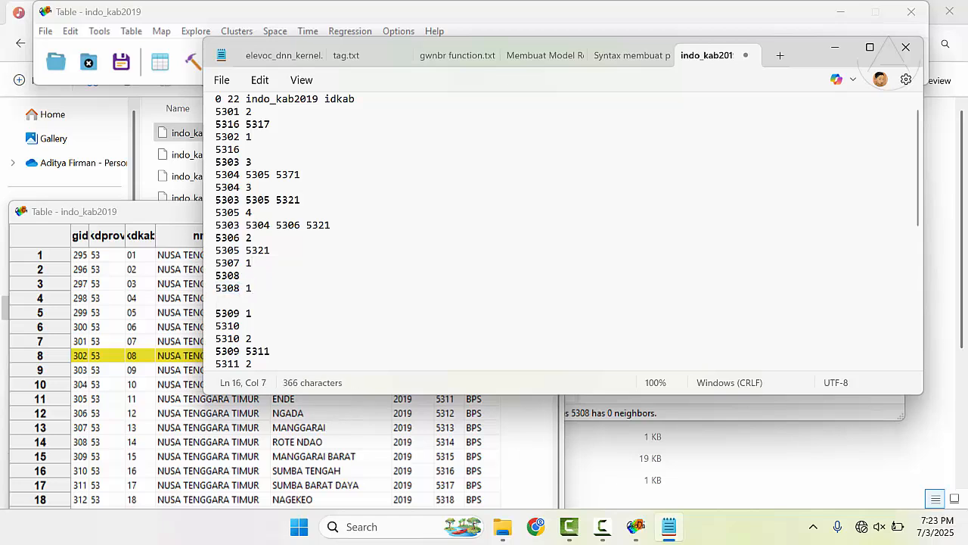
pyautogui.click(241, 302)
pyautogui.write('5307')
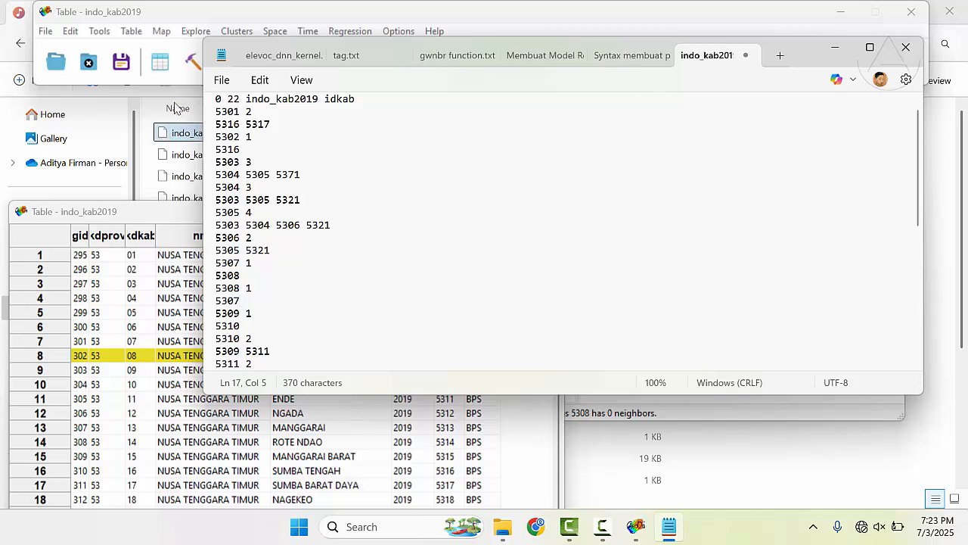
pyautogui.click(227, 80)
pyautogui.click(229, 206)
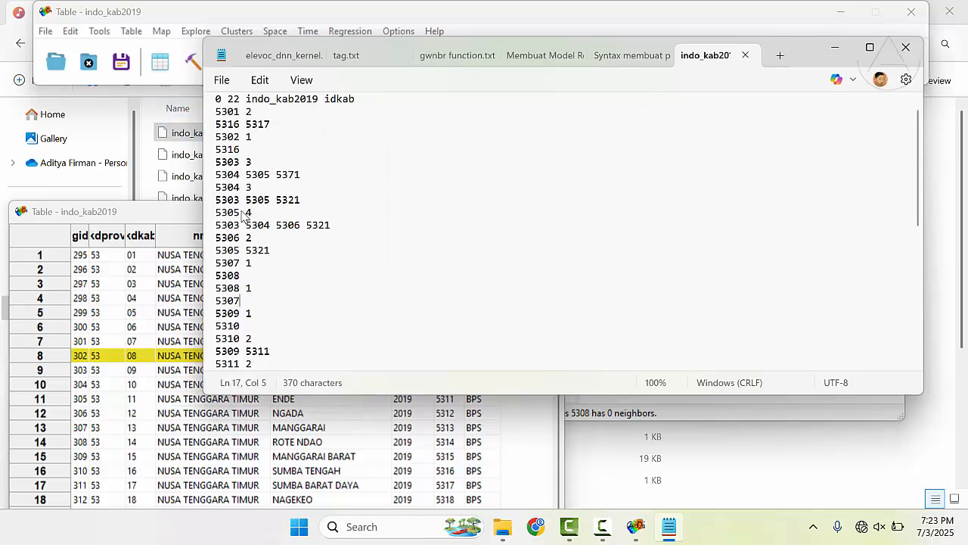
# Step: Switch to GeoDa and remove the indo_kab2019 weights from the Weights Manager, agreeing to close the dependent connectivity map
pyautogui.click(167, 216)
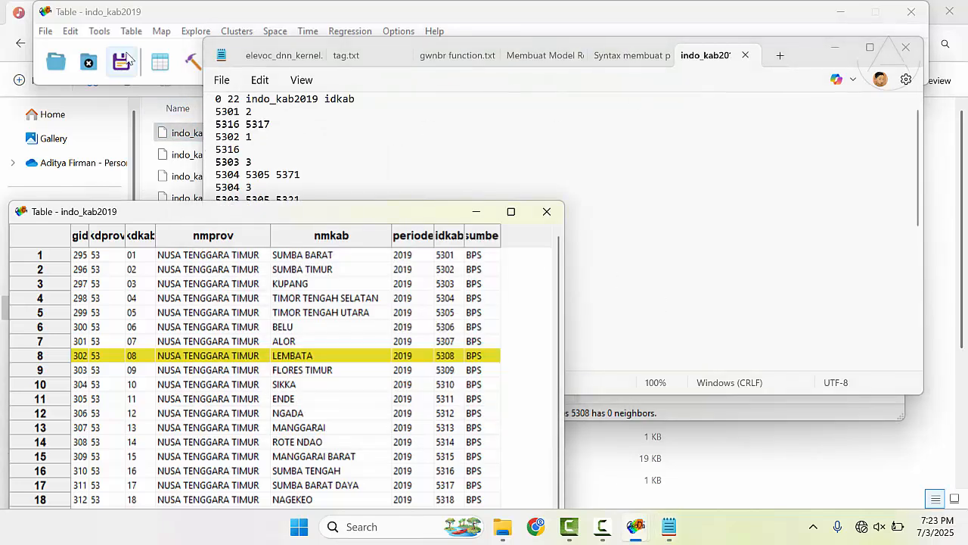
pyautogui.click(236, 50)
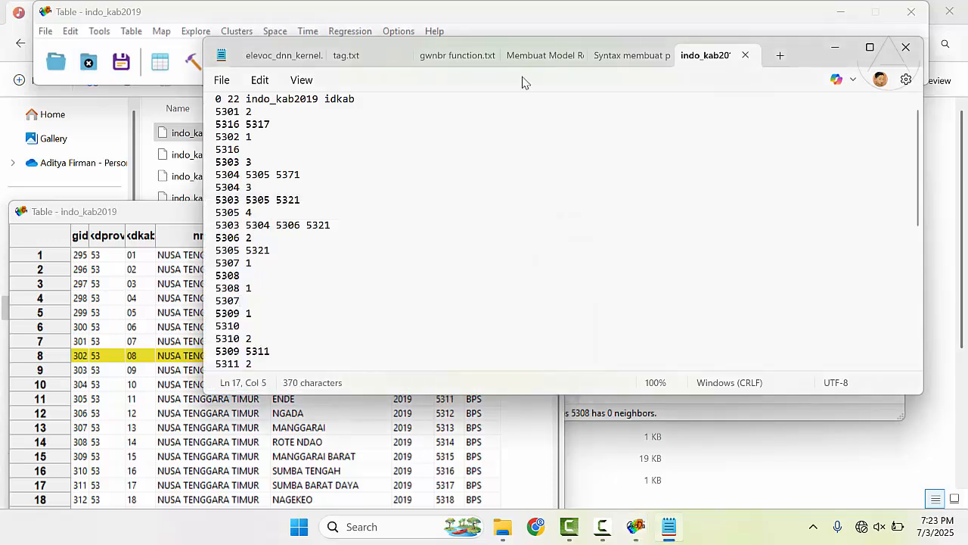
pyautogui.click(835, 47)
pyautogui.click(575, 136)
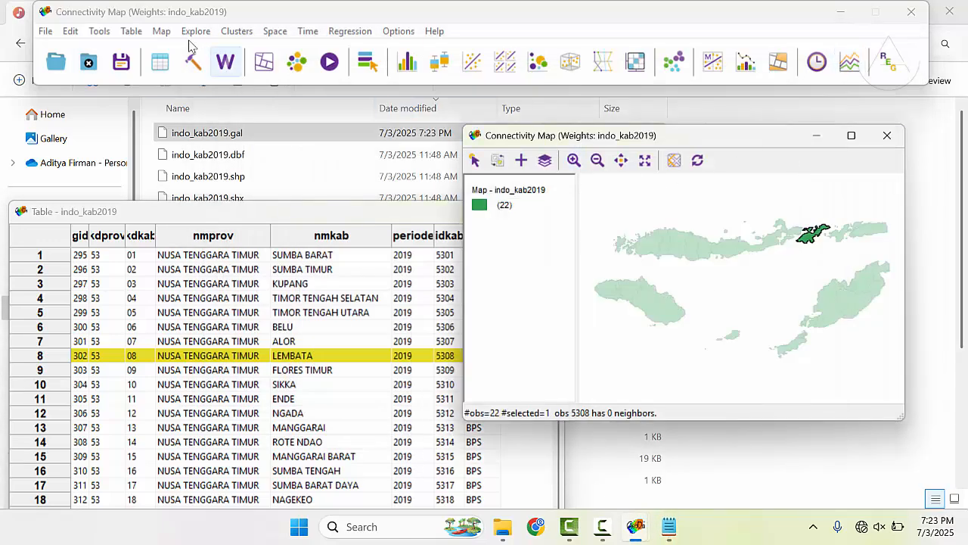
pyautogui.click(99, 32)
pyautogui.click(121, 47)
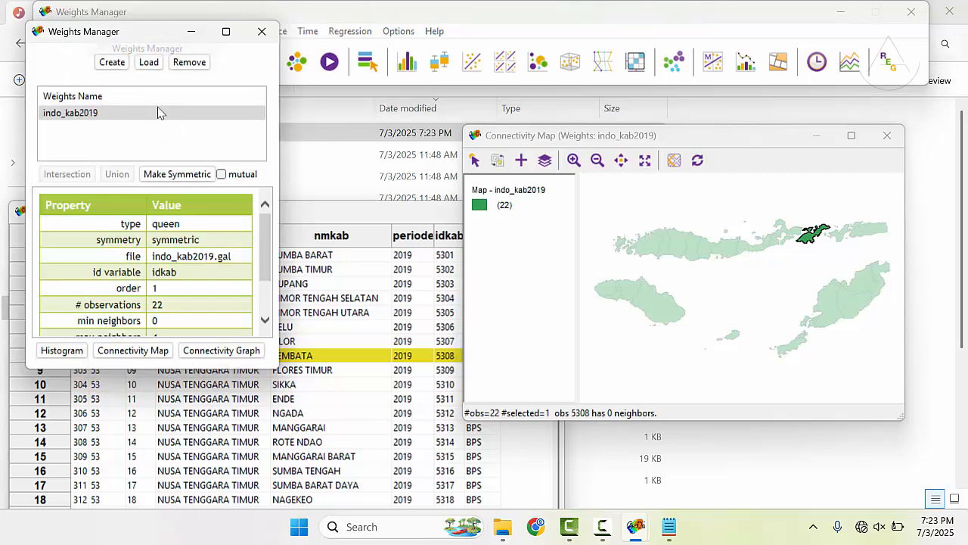
pyautogui.click(179, 64)
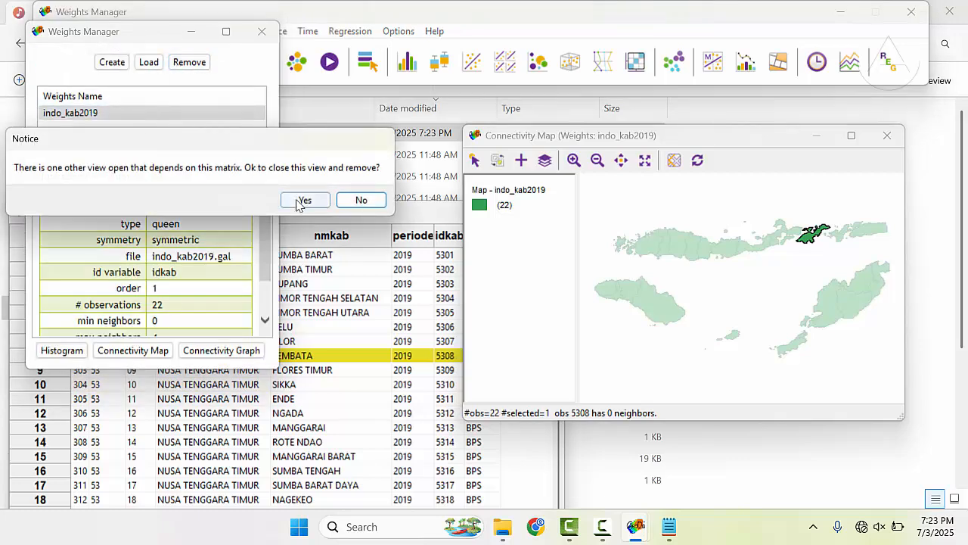
pyautogui.click(304, 200)
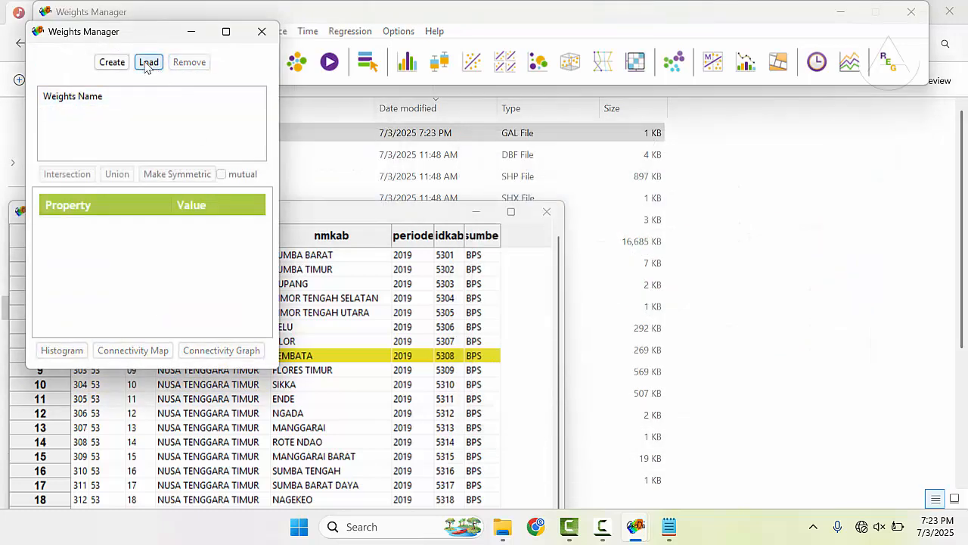
# Step: Load the edited indo_kab2019.gal weights file from the Music folder into the Weights Manager
pyautogui.click(146, 65)
pyautogui.click(225, 191)
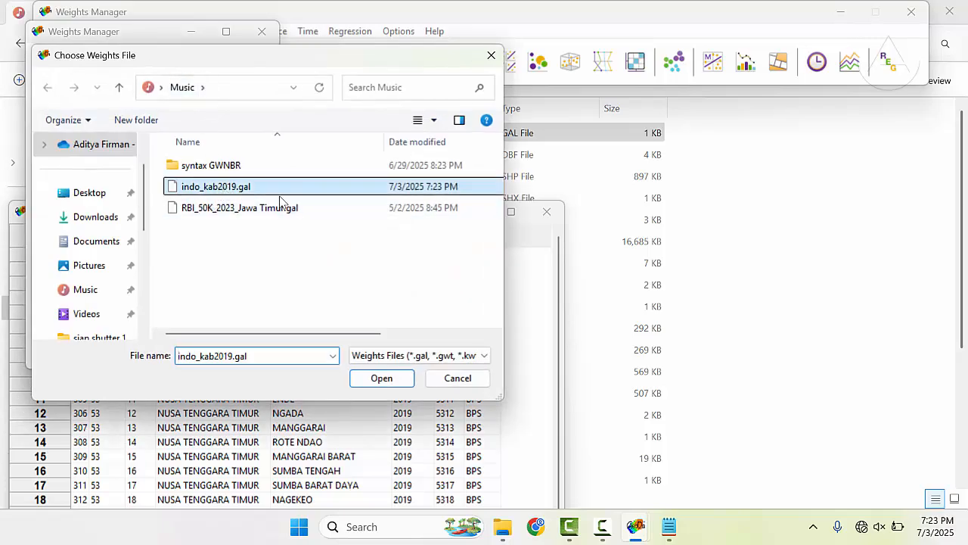
pyautogui.click(382, 378)
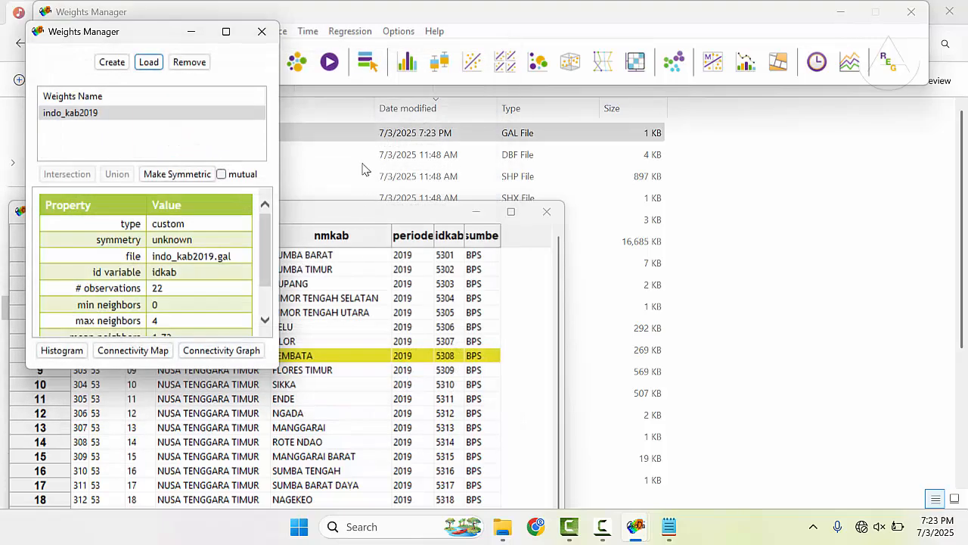
# Step: Create a connectivity map from the loaded indo_kab2019 weights and check the neighbours of Alor and Lembata on it
pyautogui.moveTo(137, 33); pyautogui.dragTo(347, 19)
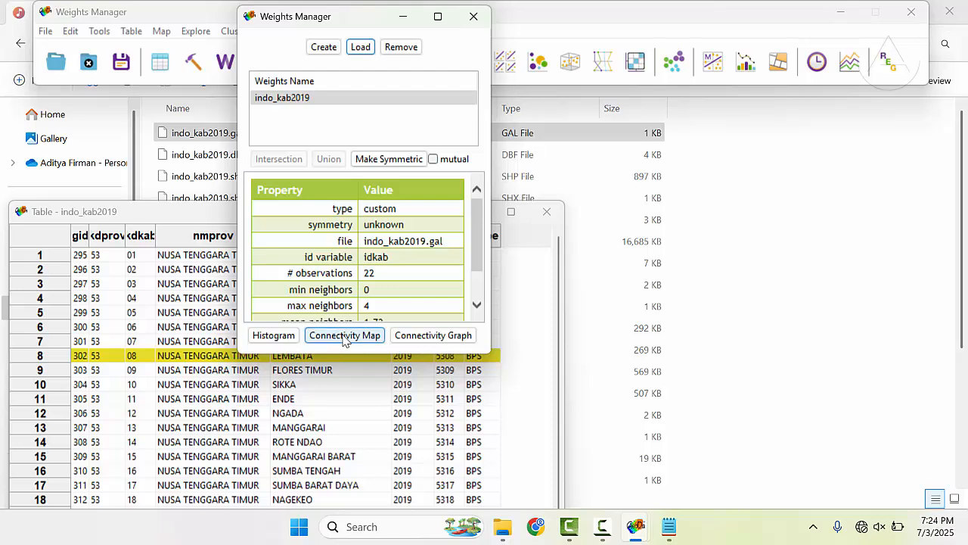
pyautogui.click(344, 335)
pyautogui.moveTo(321, 137); pyautogui.dragTo(581, 115)
pyautogui.click(723, 206)
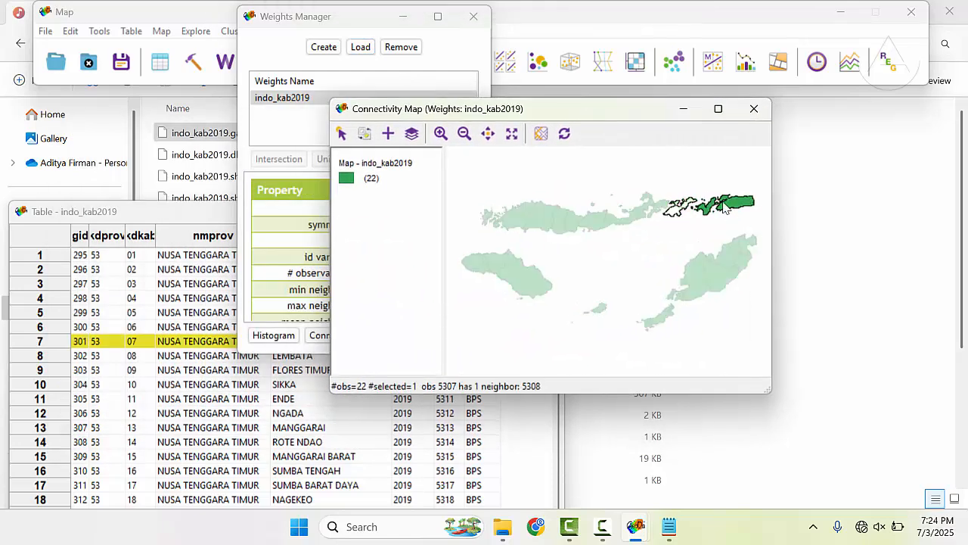
pyautogui.moveTo(675, 218)
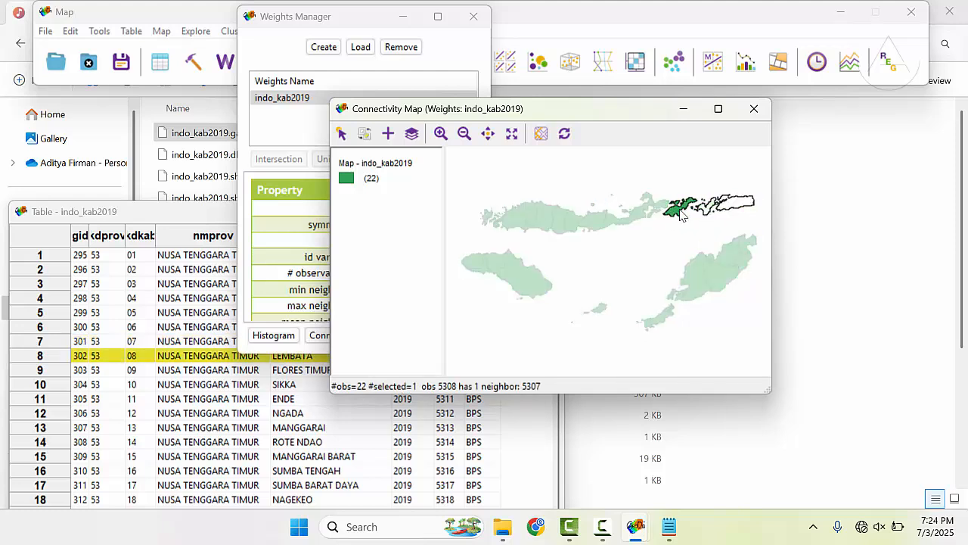
pyautogui.click(677, 214)
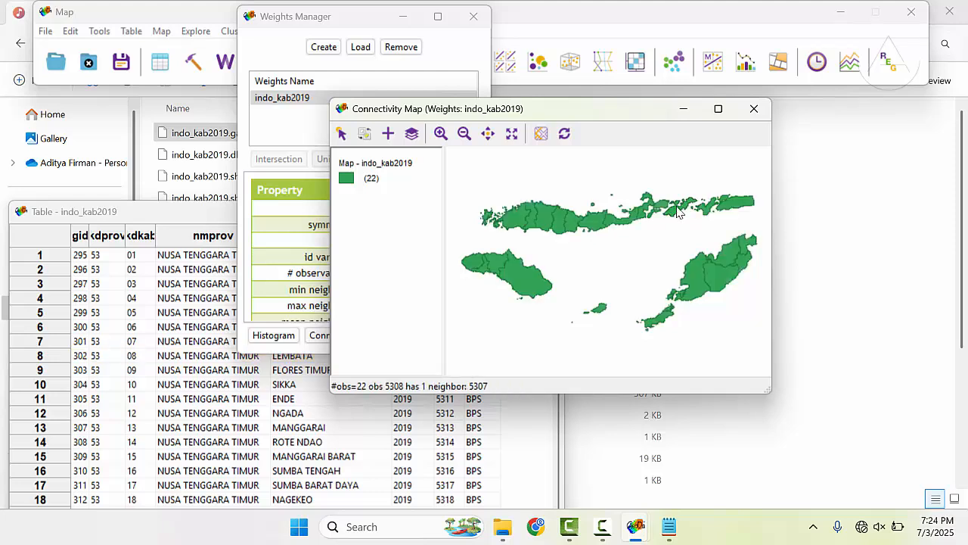
# Step: Check the neighbours of Flores Timur on the connectivity map, select its row in the table, and clear the selection
pyautogui.click(679, 209)
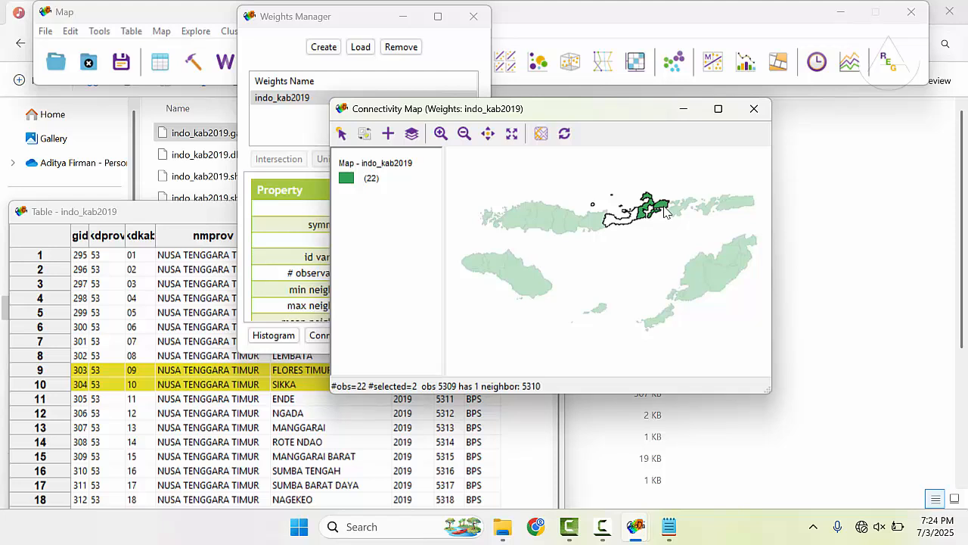
pyautogui.click(60, 372)
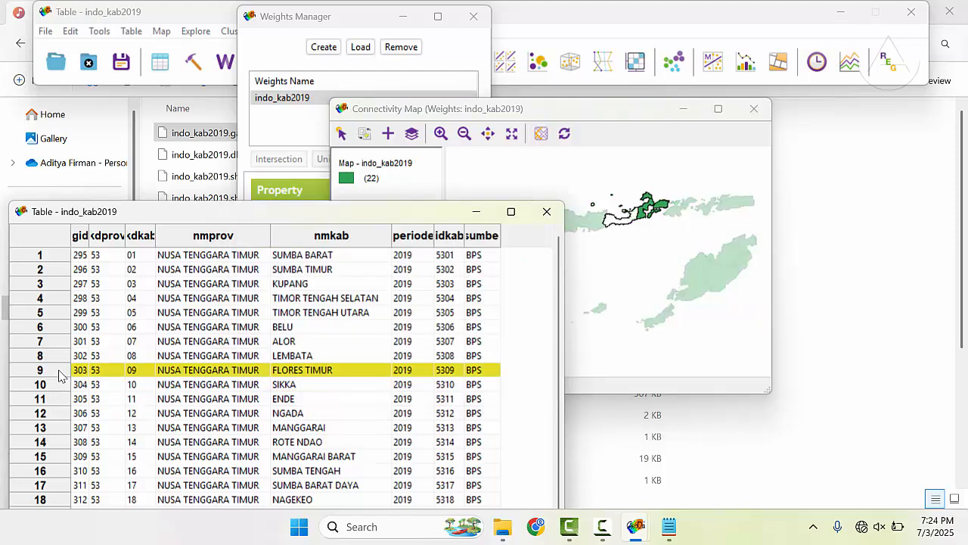
pyautogui.click(643, 244)
pyautogui.moveTo(683, 226)
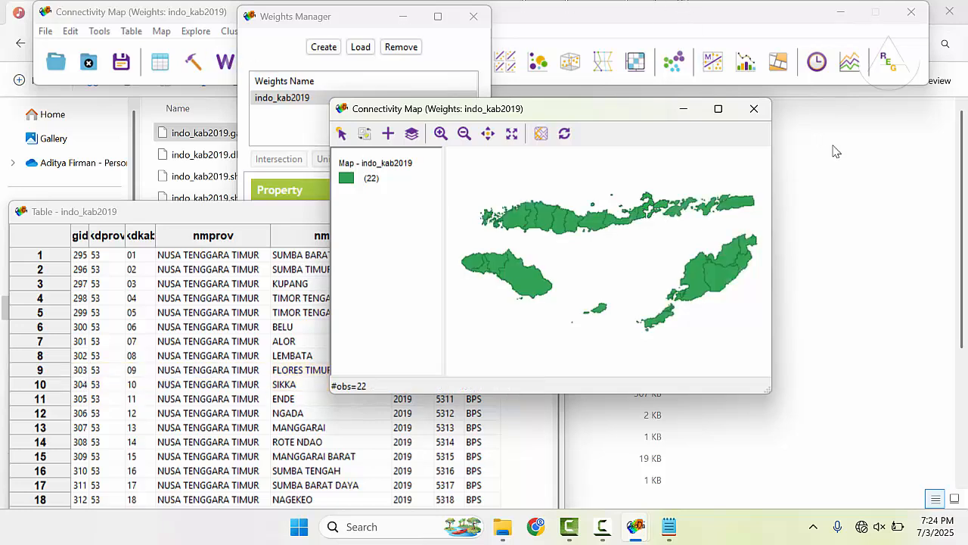
# Step: Switch to the Music folder and open indo_kab2019.gal in Notepad again
pyautogui.click(855, 189)
pyautogui.click(324, 137)
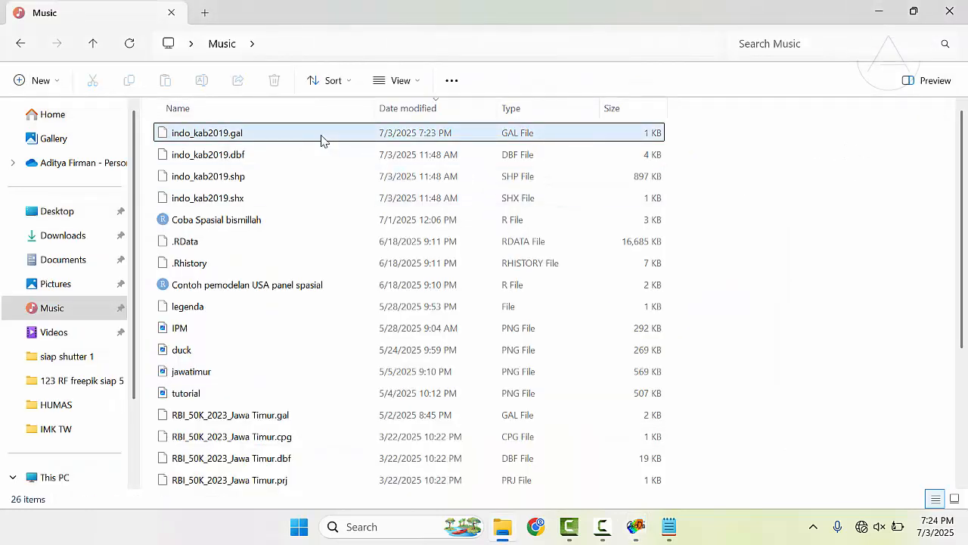
pyautogui.rightClick(296, 134)
pyautogui.click(301, 133)
pyautogui.rightClick(301, 133)
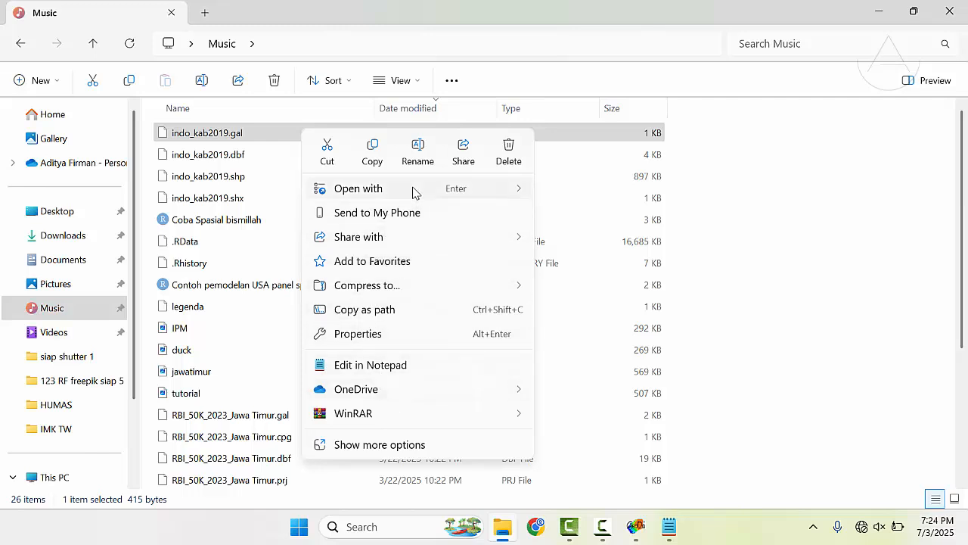
pyautogui.moveTo(413, 189)
pyautogui.click(598, 199)
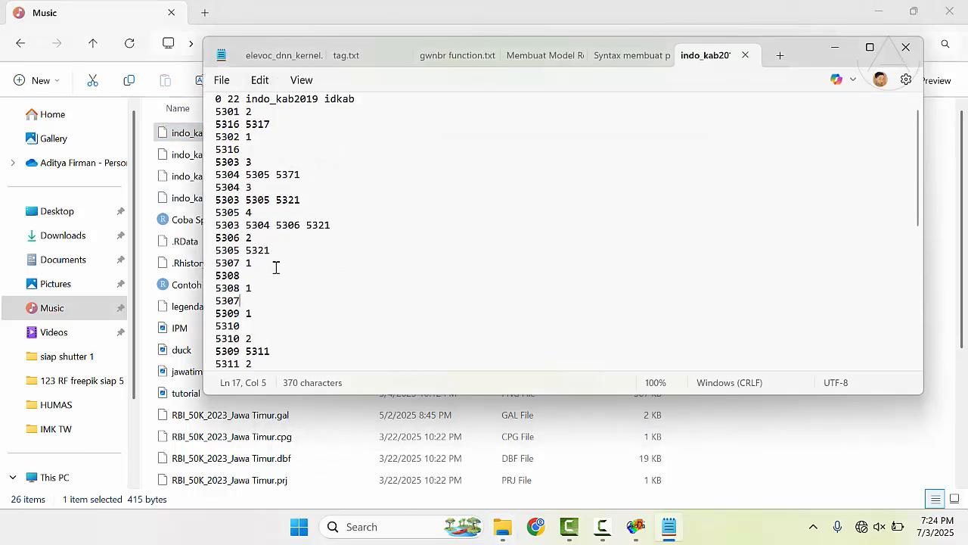
# Step: Set the neighbour count of 5308 to 2 in indo_kab2019.gal
pyautogui.scroll(-3, 275, 266)
pyautogui.click(261, 196)
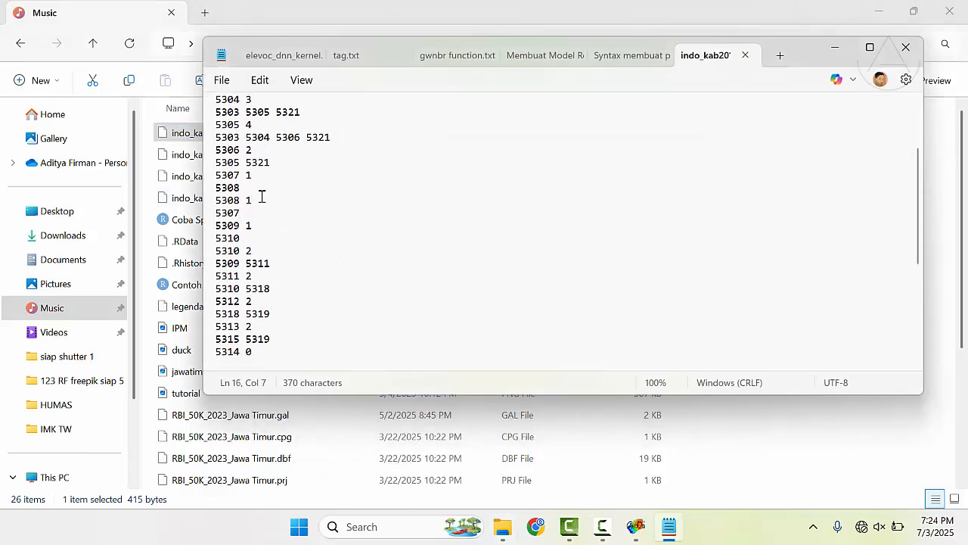
pyautogui.press('BackSpace')
pyautogui.write('2')
# Step: Look up FLORES TIMUR's idkab in the GeoDa table and add 5309 after 5307 in the neighbour list of 5308
pyautogui.click(629, 533)
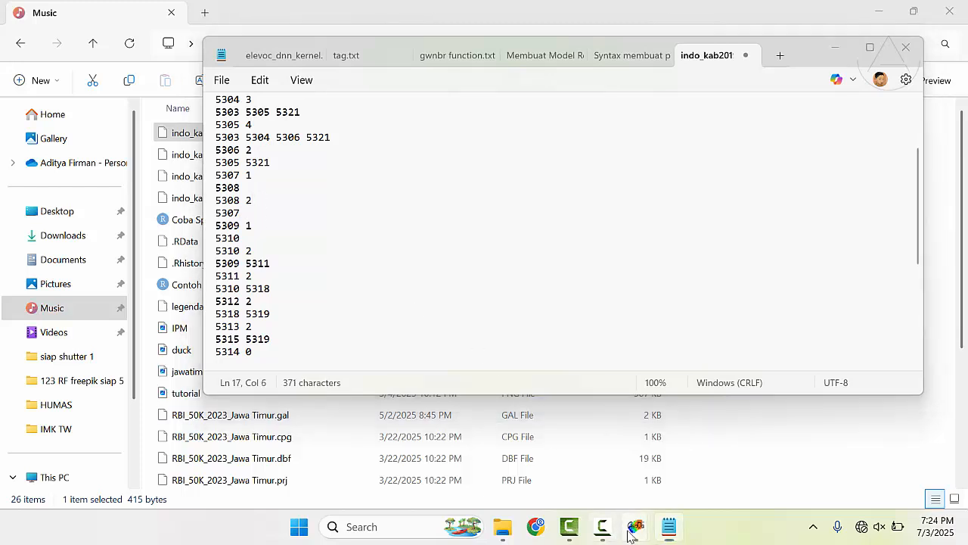
pyautogui.click(728, 458)
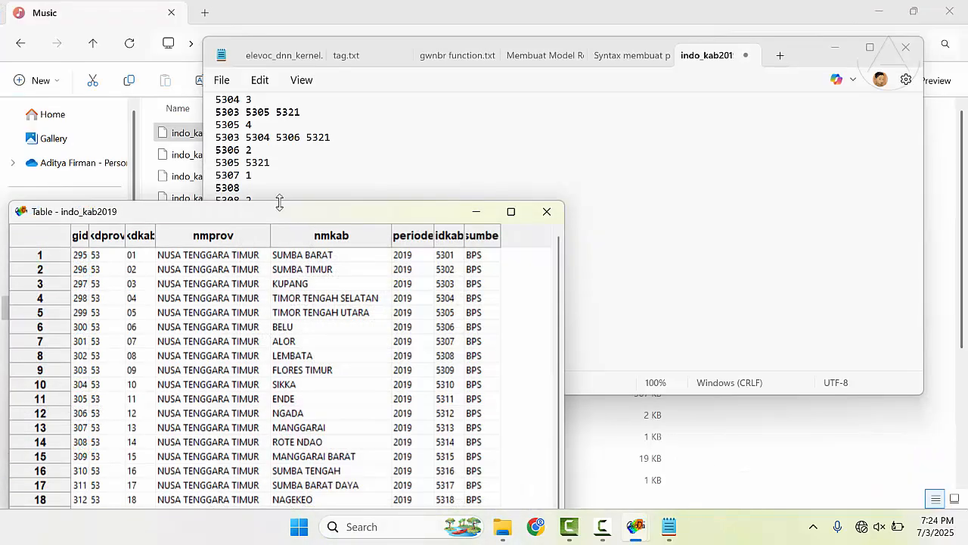
pyautogui.moveTo(279, 202); pyautogui.dragTo(309, 147)
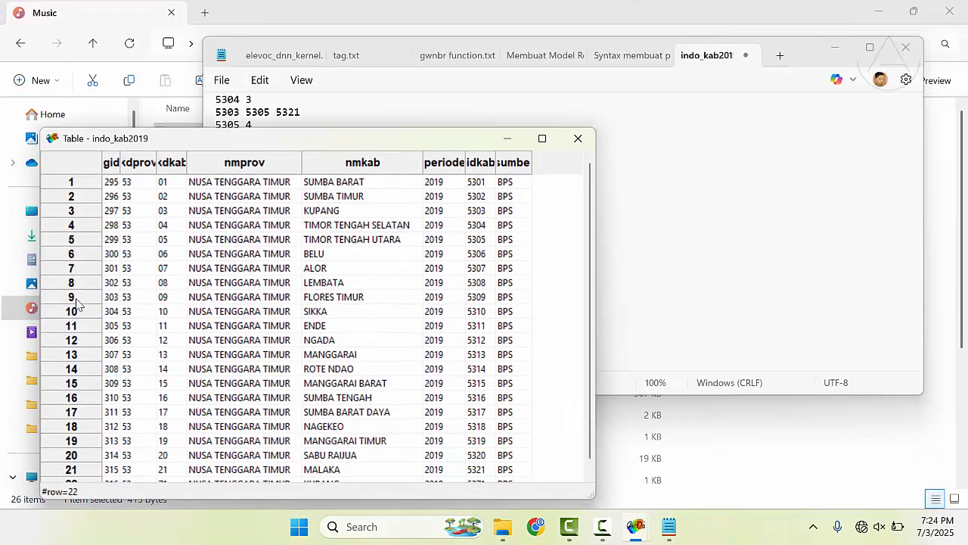
pyautogui.click(73, 298)
pyautogui.click(336, 121)
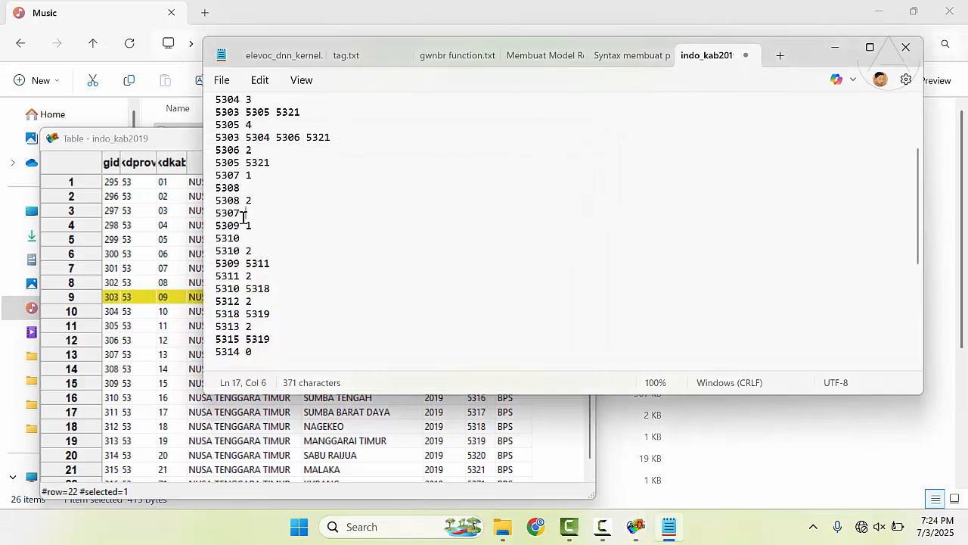
pyautogui.write('5309')
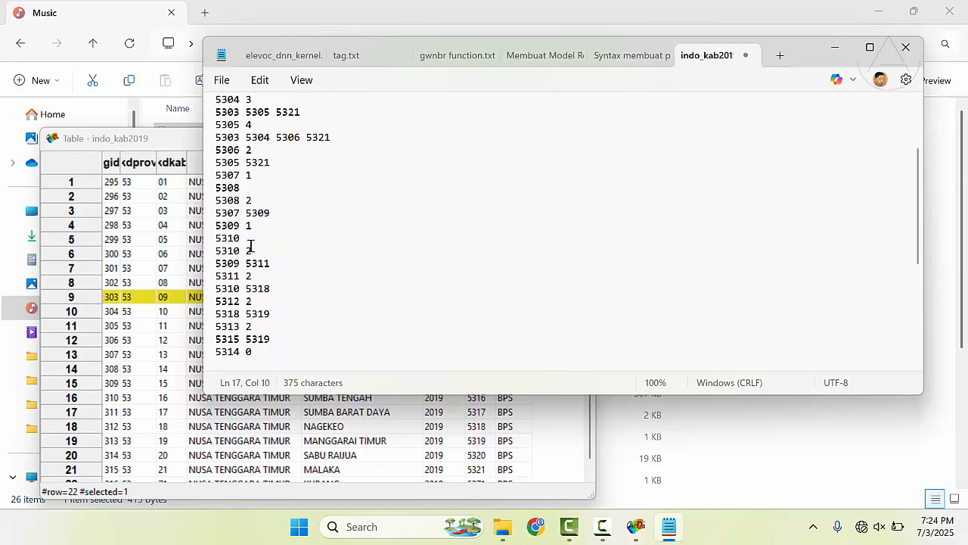
# Step: Set the neighbour count of 5309 to 2, add 5308 after 5310 in its neighbour list, and save the file
pyautogui.click(257, 225)
pyautogui.write('530')
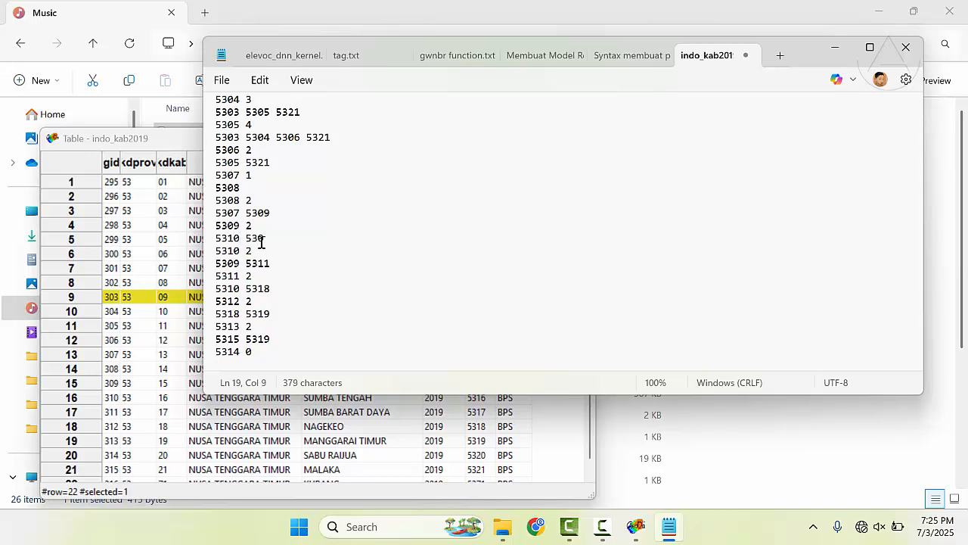
pyautogui.write('8')
pyautogui.click(226, 81)
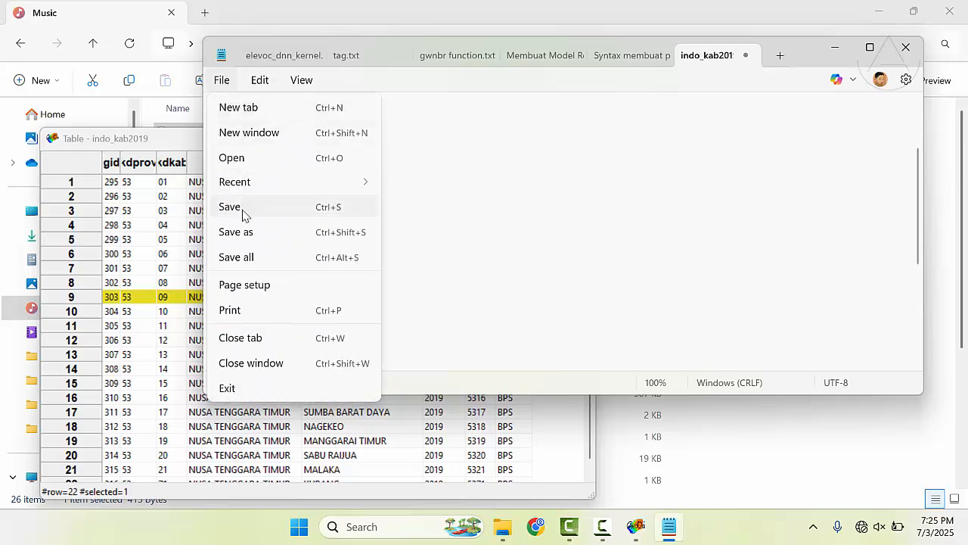
pyautogui.click(242, 214)
# Step: Minimize the saved indo_kab2019.gal text file and switch to the indo_kab2019 map in GeoDa
pyautogui.click(174, 144)
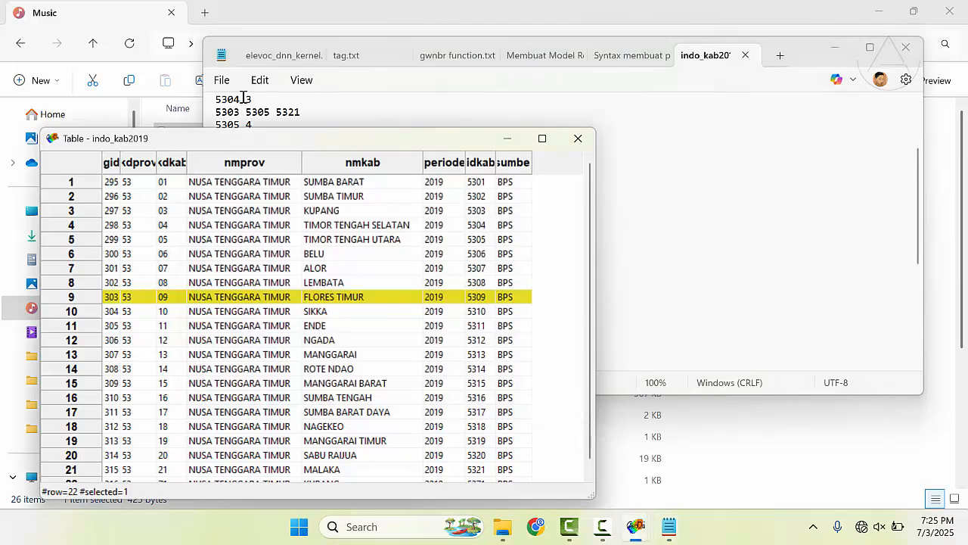
pyautogui.click(842, 58)
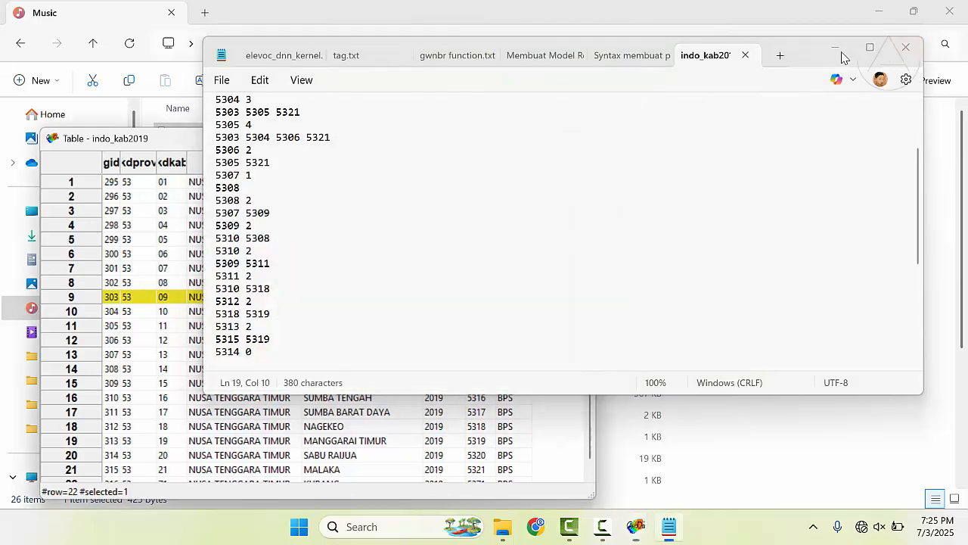
pyautogui.click(838, 51)
pyautogui.moveTo(657, 513)
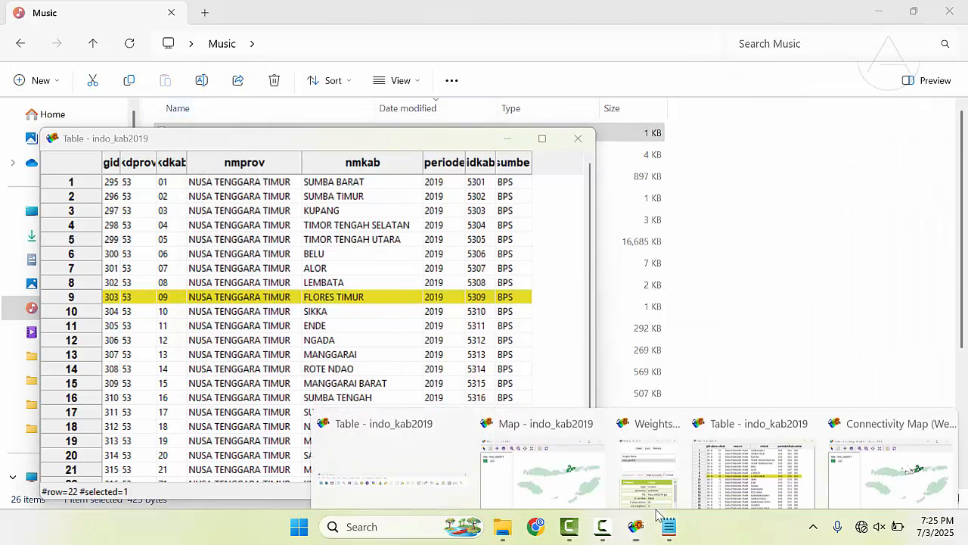
pyautogui.click(606, 463)
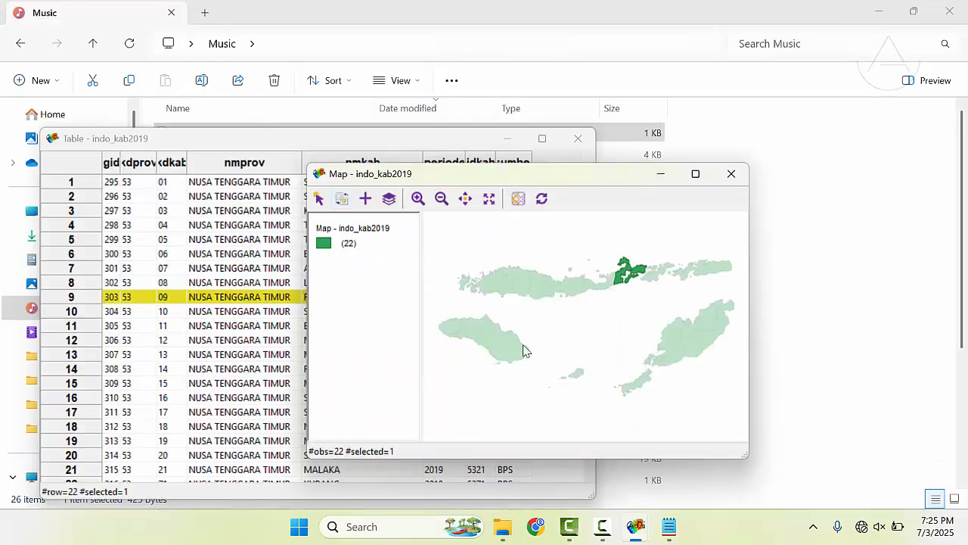
# Step: Remove the outdated indo_kab2019 weights from the Weights Manager
pyautogui.moveTo(636, 527)
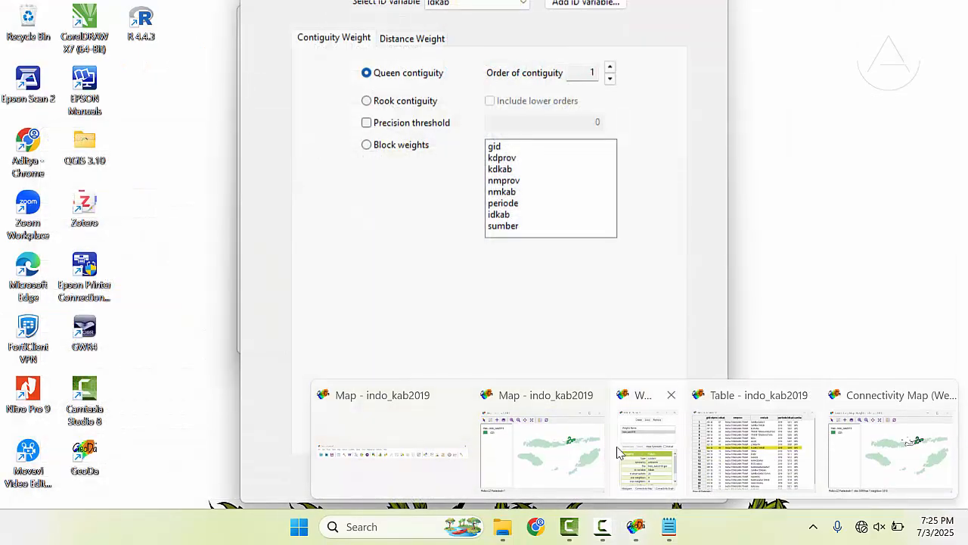
pyautogui.click(643, 448)
pyautogui.click(356, 99)
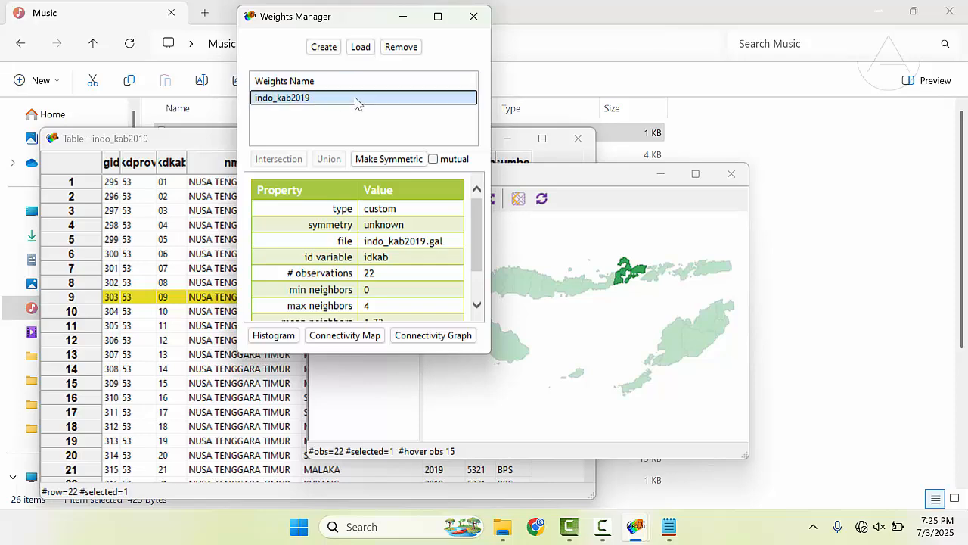
pyautogui.click(386, 48)
pyautogui.press('Left')
pyautogui.press('Return')
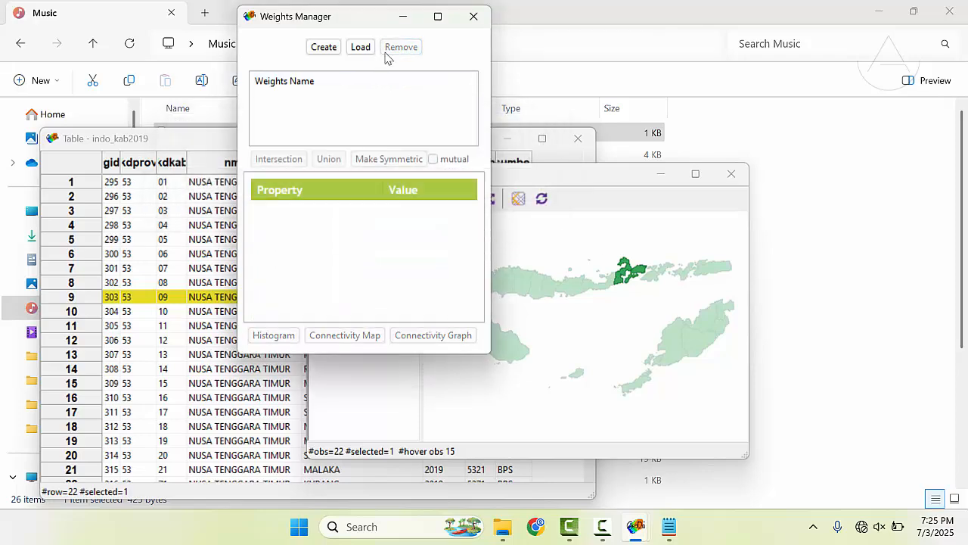
# Step: Load the edited indo_kab2019.gal weights file and open its connectivity map
pyautogui.click(361, 47)
pyautogui.doubleClick(411, 172)
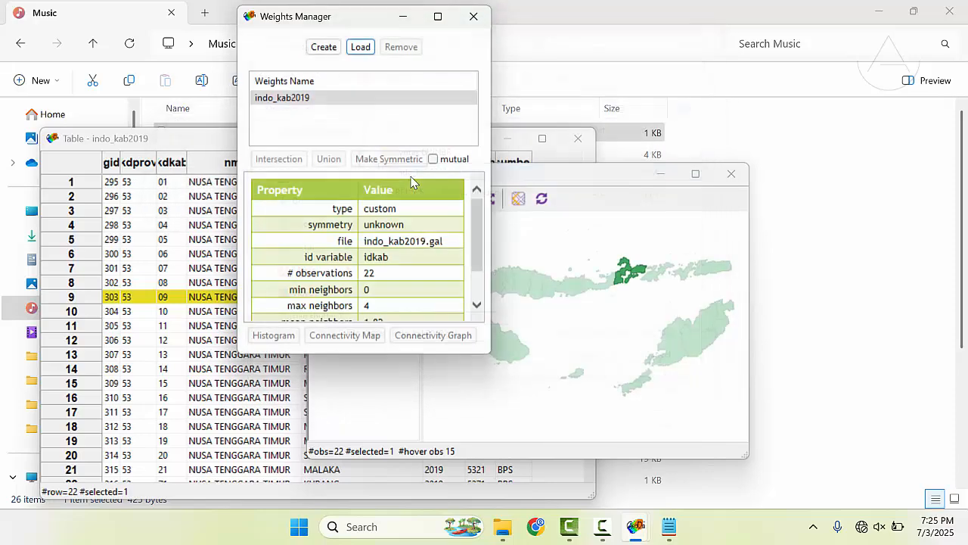
pyautogui.click(371, 337)
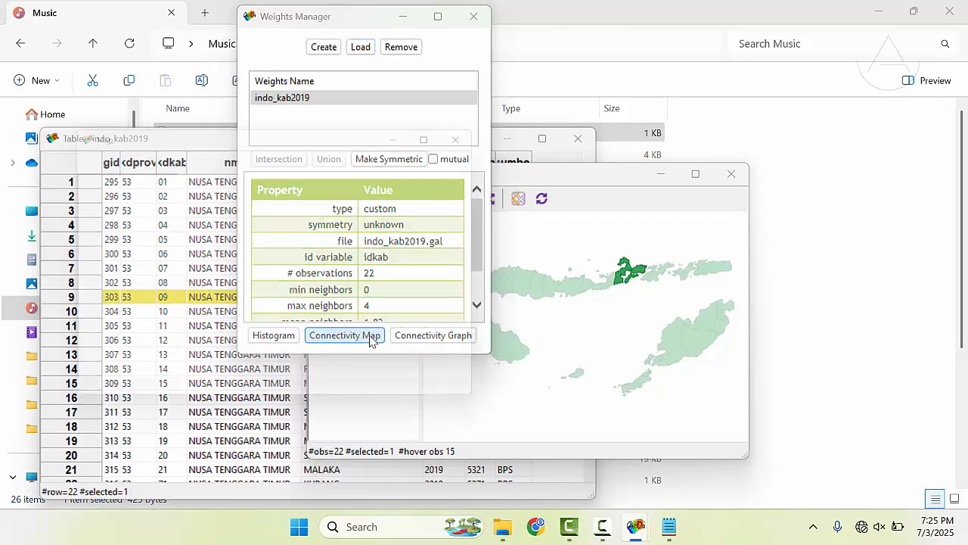
# Step: Close the plain indo_kab2019 map and move the new connectivity map so the data table's first rows are uncovered
pyautogui.click(731, 173)
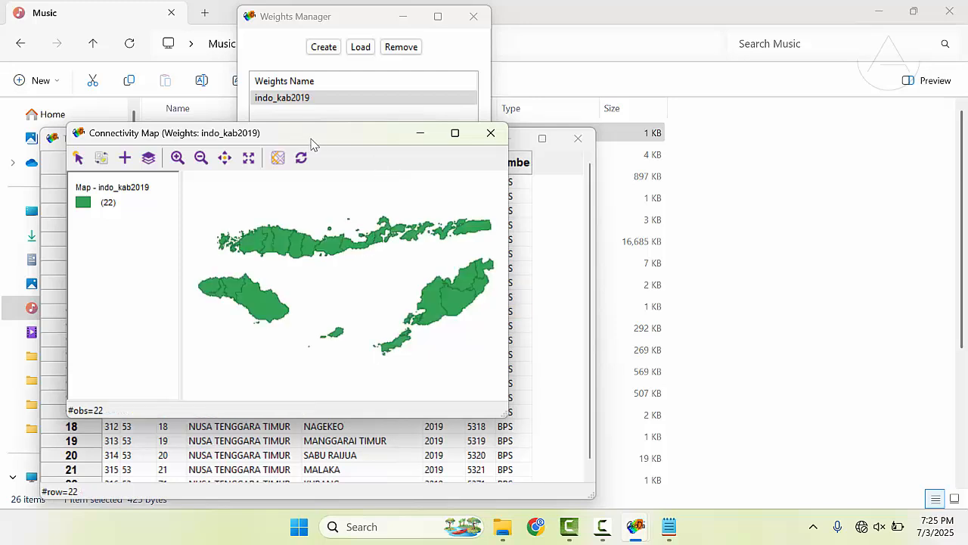
pyautogui.moveTo(310, 143); pyautogui.dragTo(429, 144)
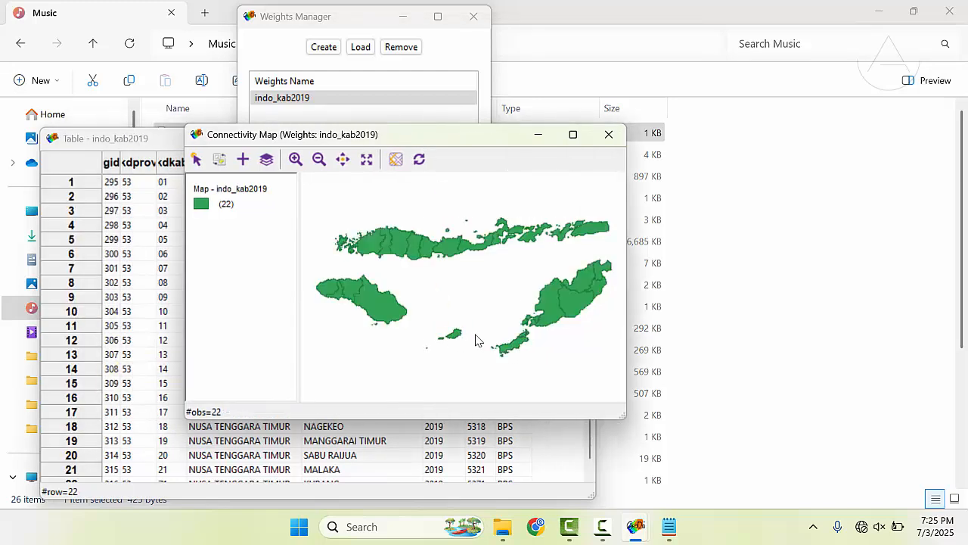
pyautogui.moveTo(388, 141); pyautogui.dragTo(503, 125)
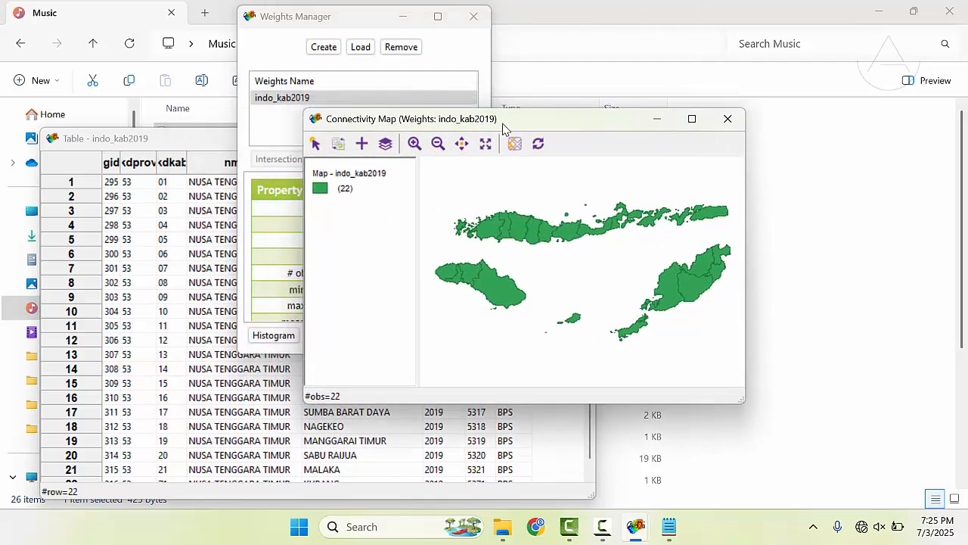